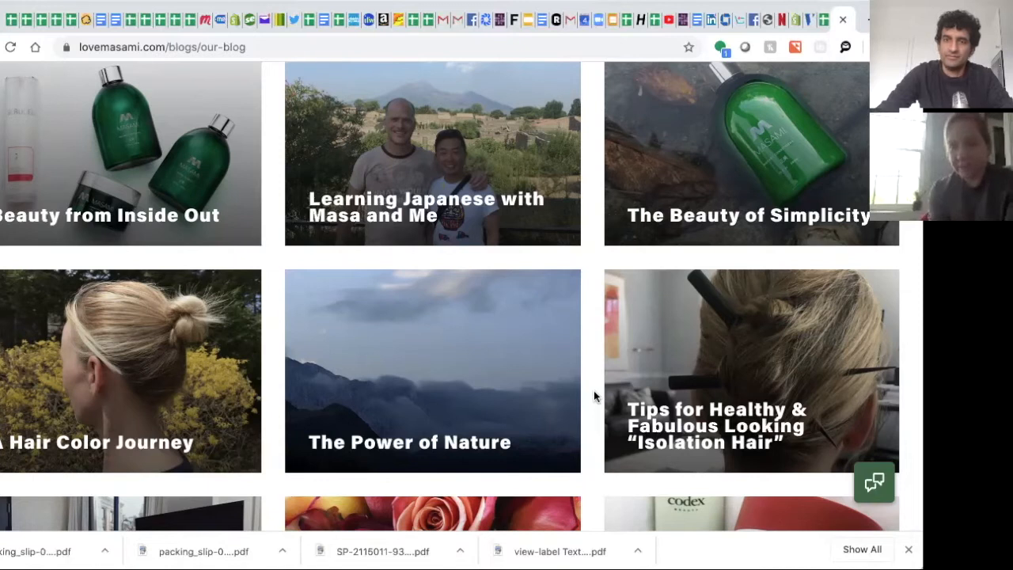
scroll(594, 390, "up", 5)
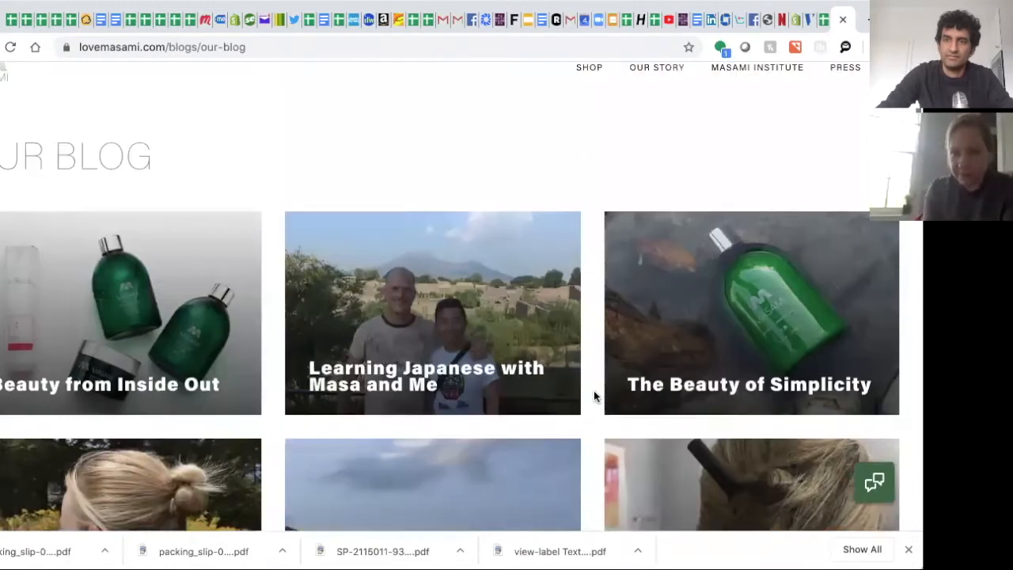
scroll(594, 356, "up", 2)
Go to the shop catalog and open the Mekabu Shampoo product page
left_click(586, 111)
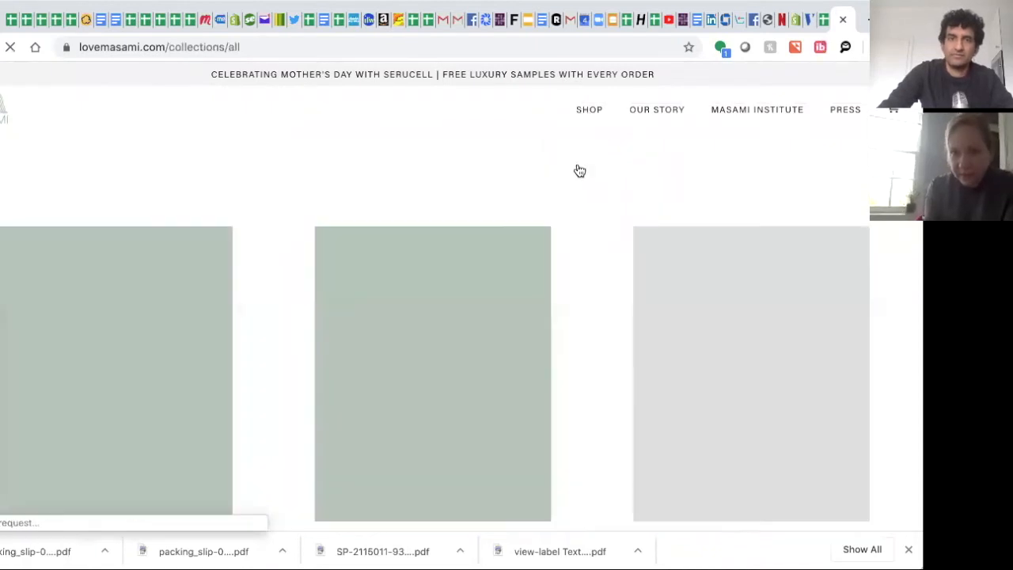
left_click(144, 392)
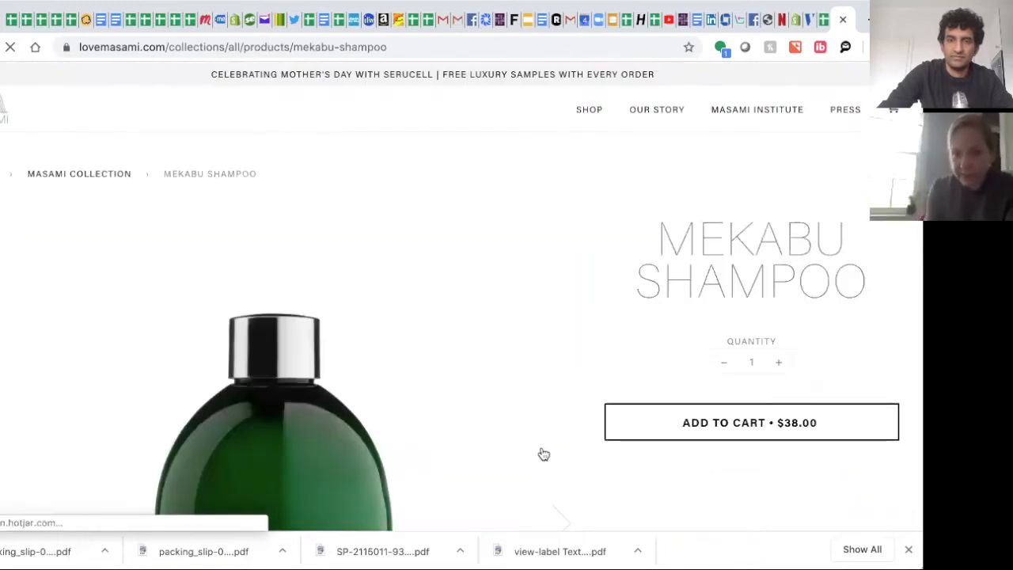
scroll(542, 454, "down", 3)
scroll(543, 454, "down", 3)
scroll(542, 454, "down", 2)
scroll(543, 453, "down", 1)
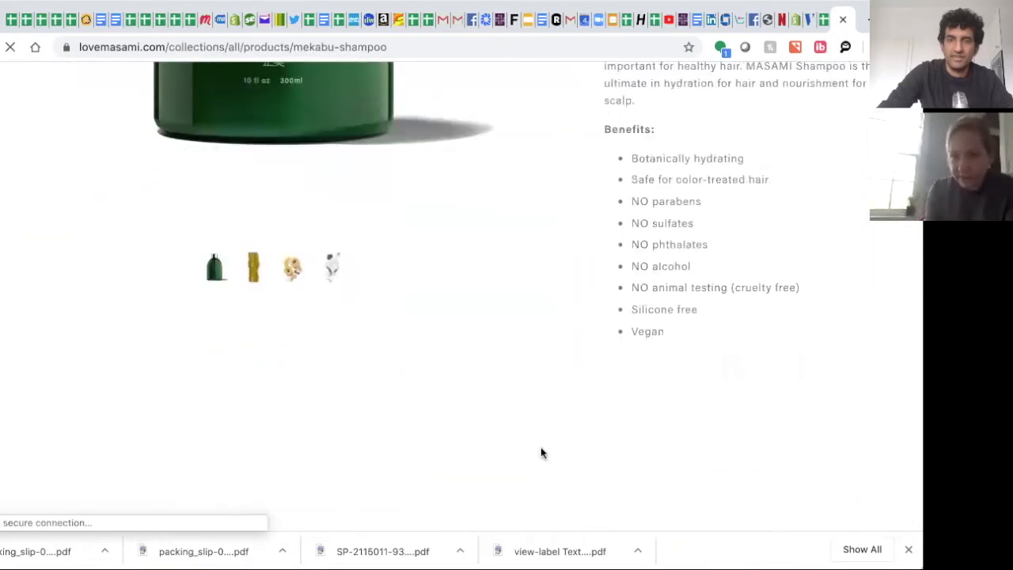
scroll(543, 453, "down", 2)
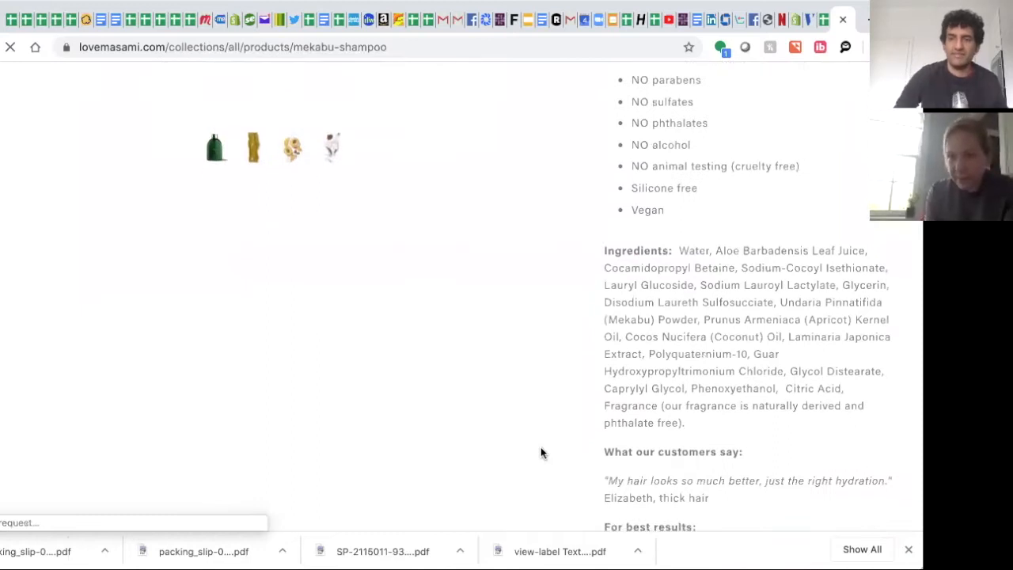
scroll(542, 452, "up", 3)
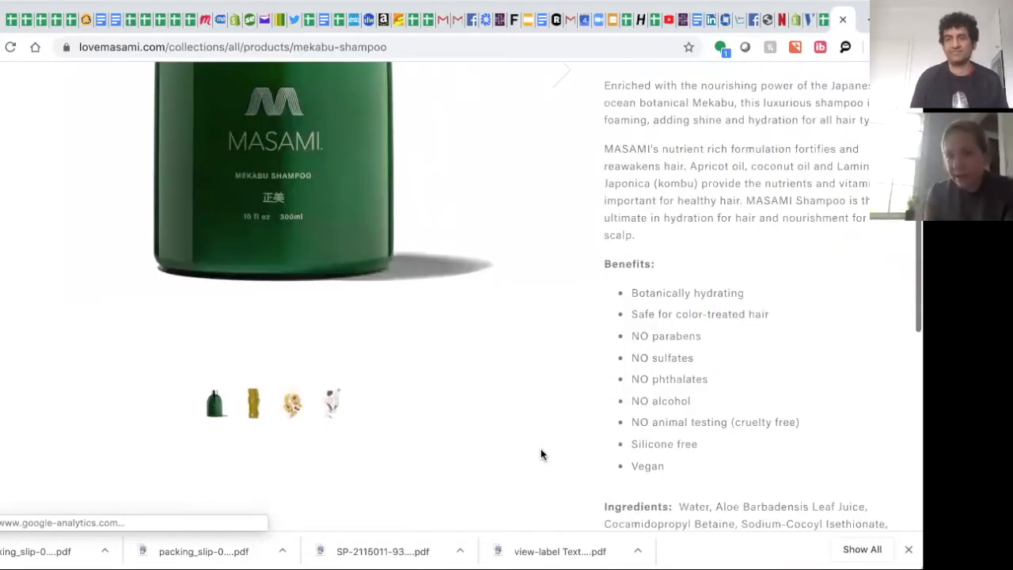
scroll(542, 454, "down", 3)
scroll(542, 453, "down", 1)
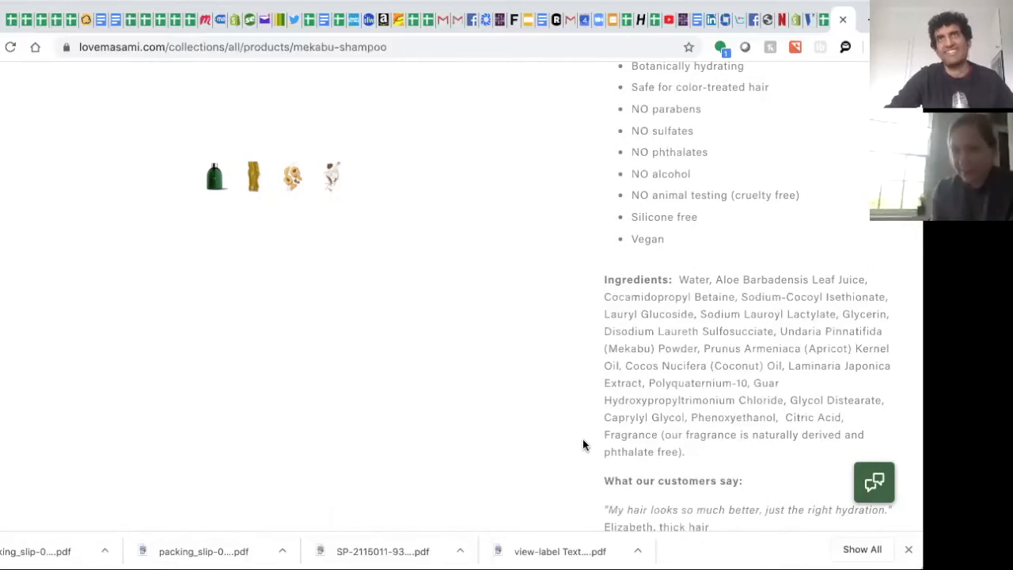
scroll(592, 342, "down", 3)
scroll(592, 342, "down", 3)
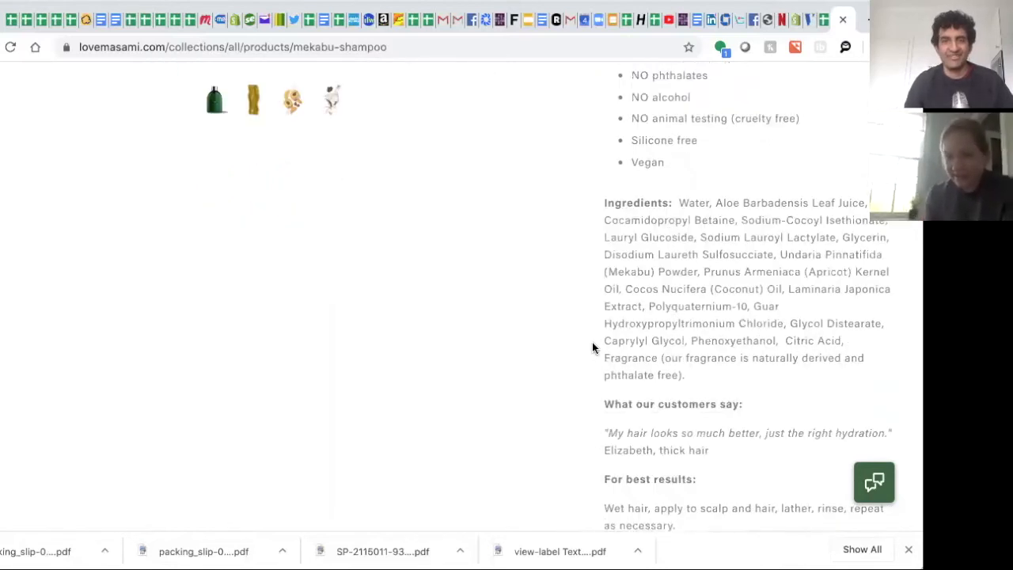
scroll(592, 341, "up", 3)
scroll(592, 341, "up", 4)
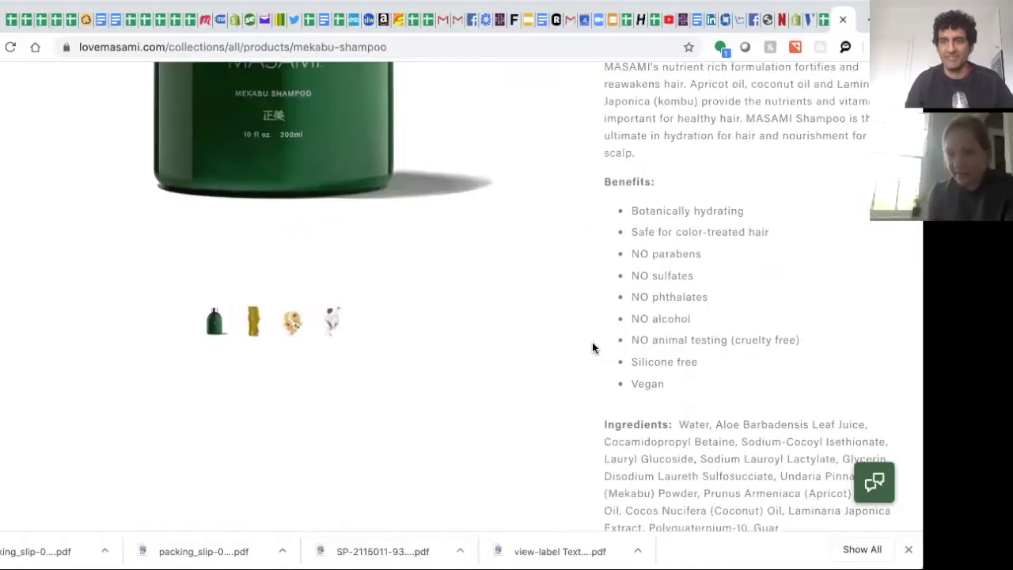
scroll(592, 342, "up", 4)
scroll(592, 342, "up", 2)
scroll(592, 342, "up", 2)
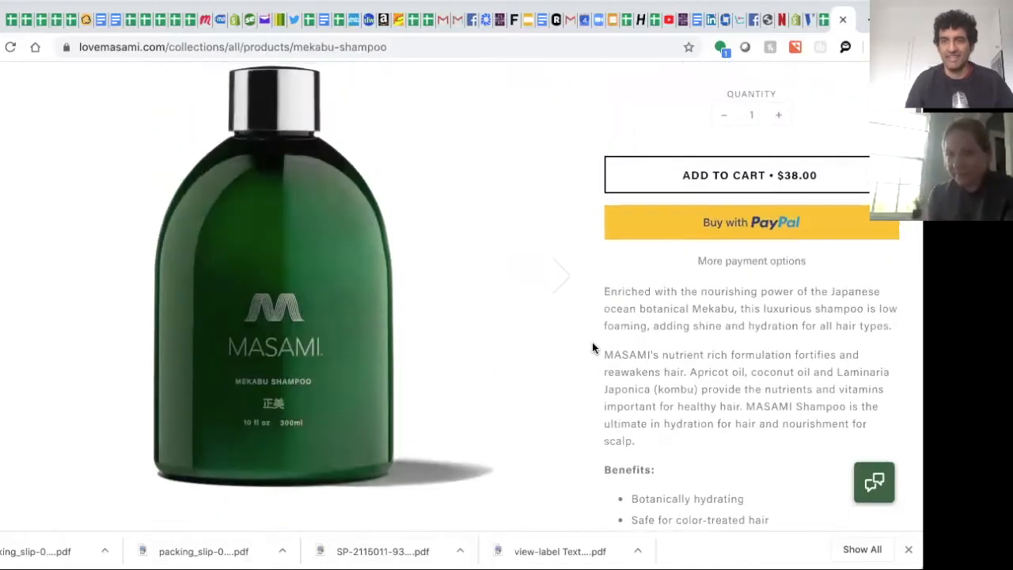
scroll(592, 341, "up", 1)
scroll(592, 342, "up", 1)
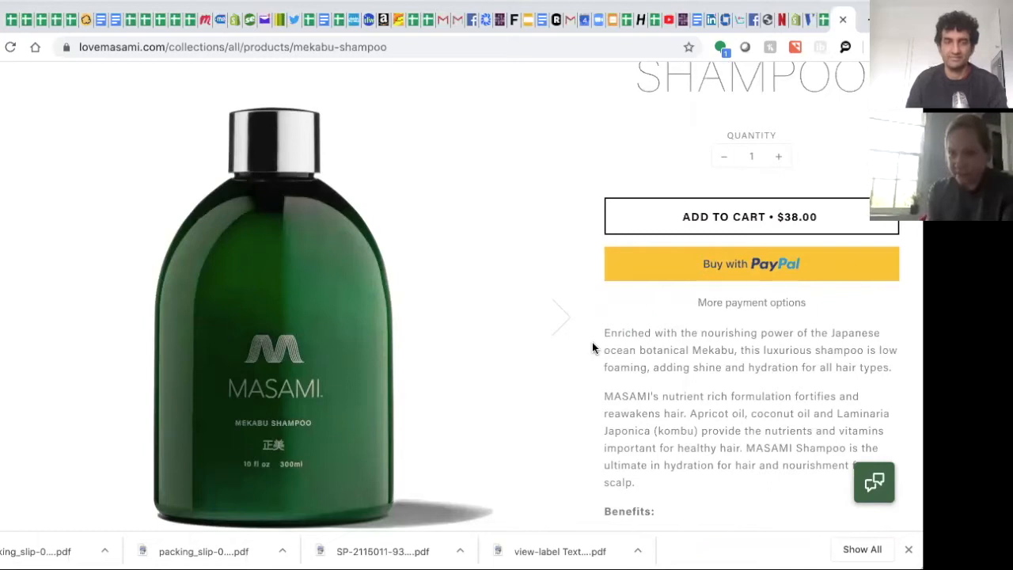
scroll(591, 342, "down", 5)
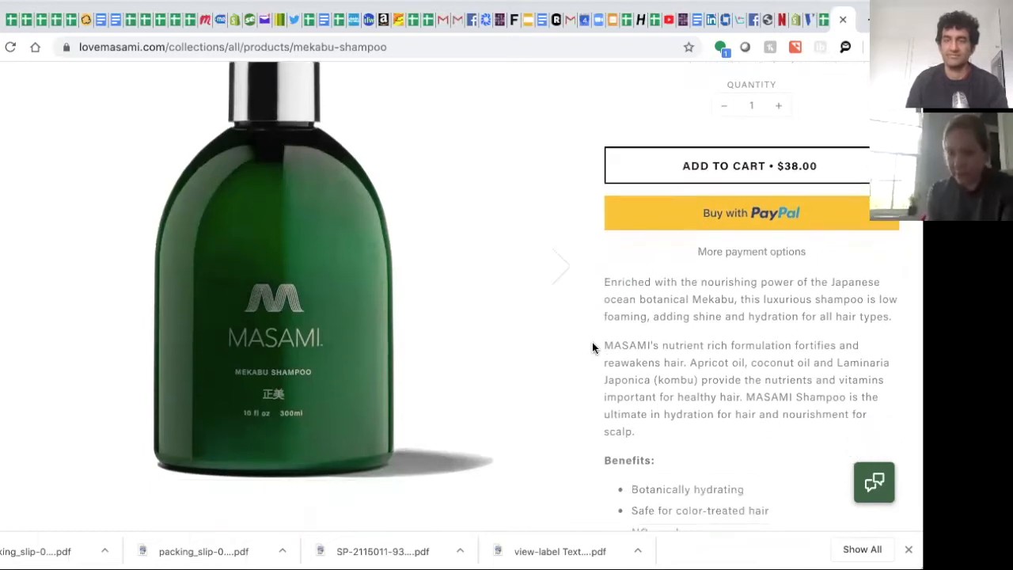
scroll(592, 342, "up", 3)
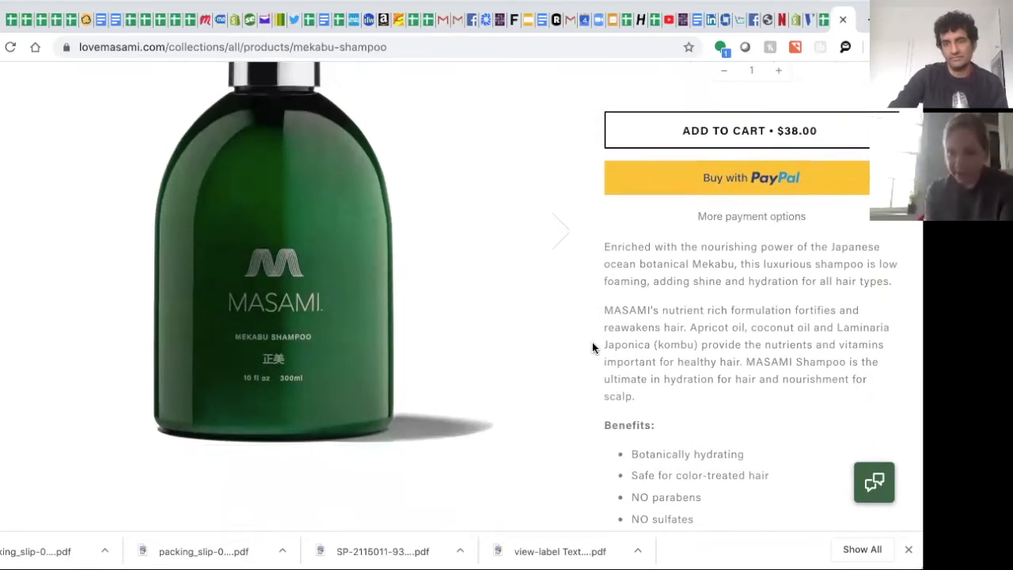
scroll(592, 342, "down", 1)
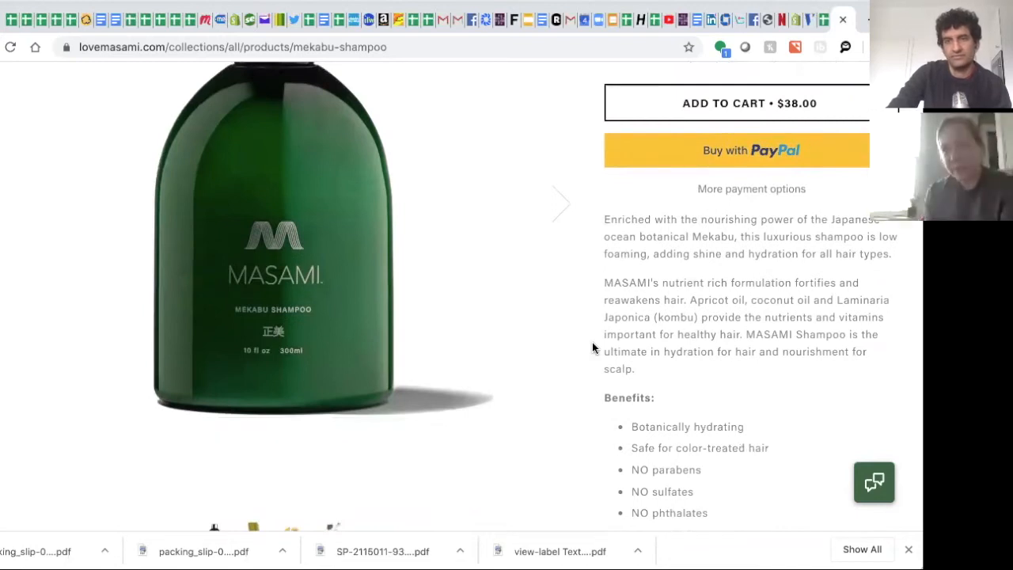
scroll(592, 342, "down", 2)
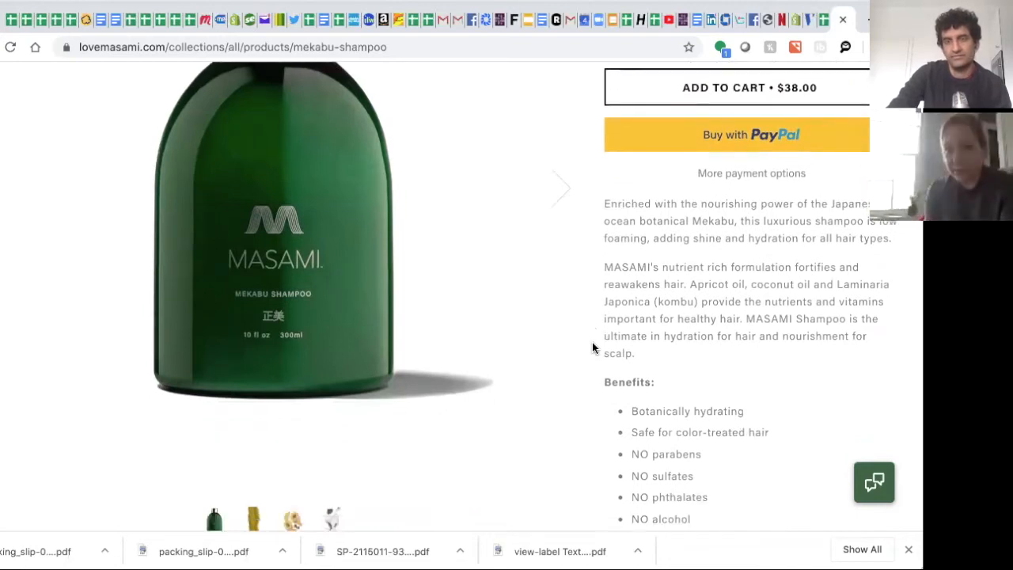
scroll(592, 342, "down", 3)
scroll(592, 342, "down", 3)
scroll(592, 342, "down", 3)
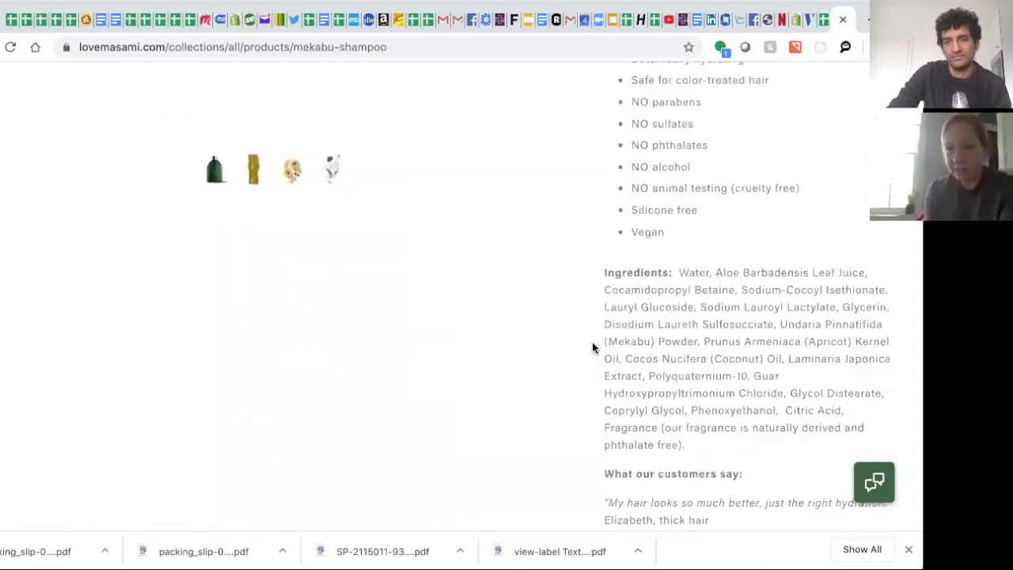
scroll(592, 342, "down", 2)
scroll(592, 342, "up", 1)
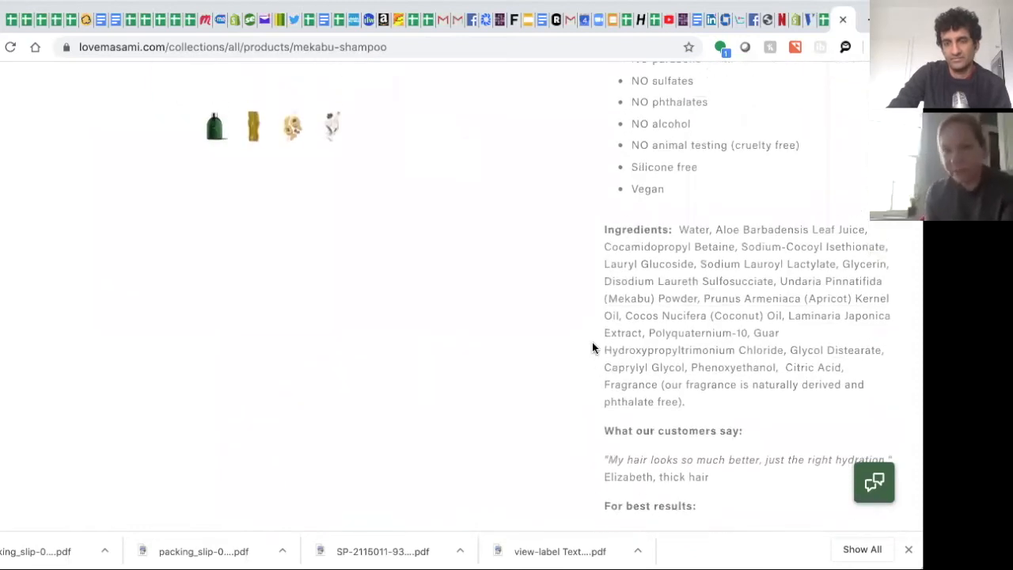
scroll(592, 342, "down", 1)
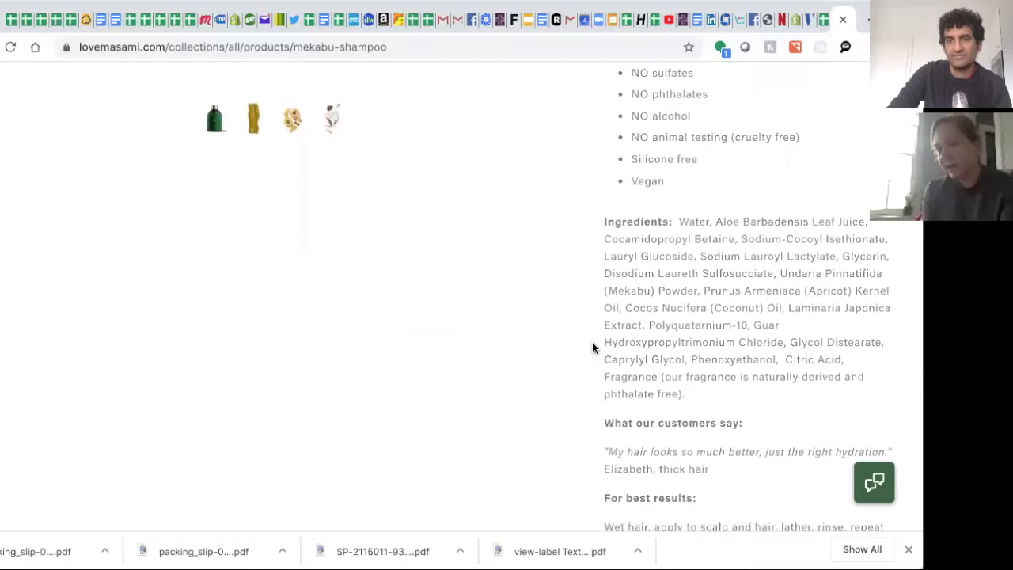
scroll(592, 342, "down", 2)
scroll(592, 342, "down", 3)
scroll(592, 342, "down", 3)
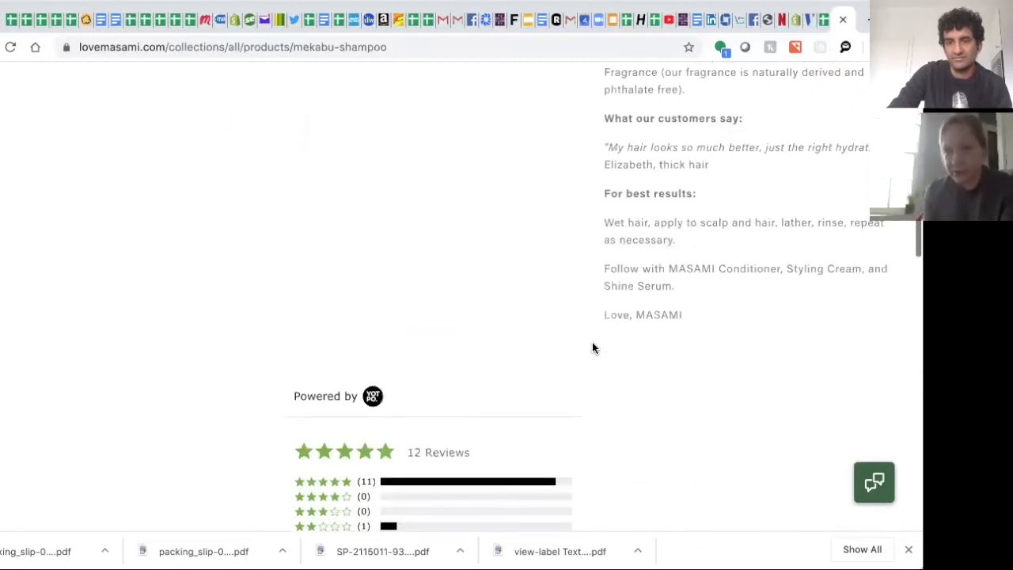
scroll(592, 341, "down", 1)
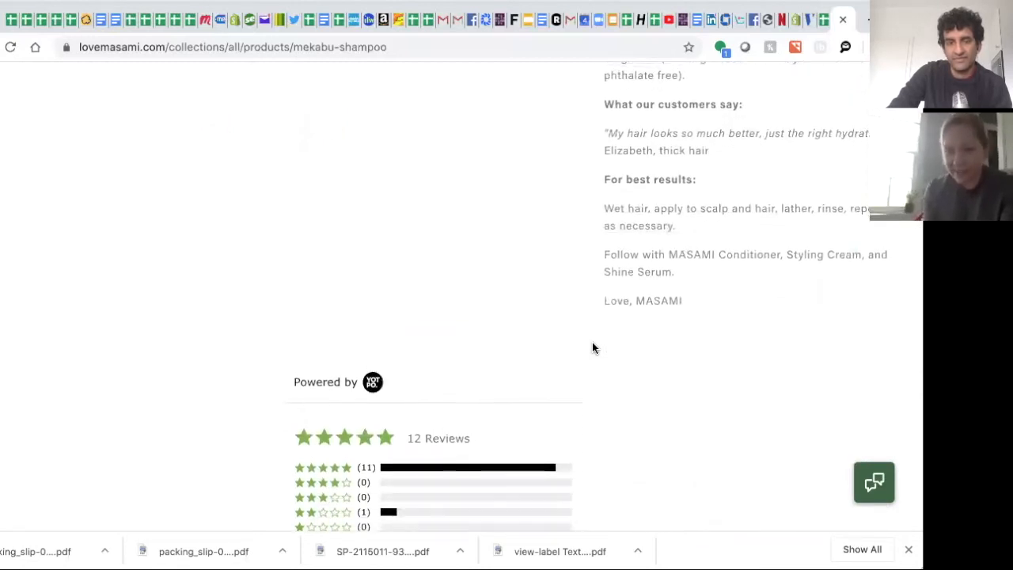
scroll(592, 342, "up", 1)
scroll(592, 342, "up", 2)
scroll(592, 342, "up", 2)
scroll(592, 342, "up", 4)
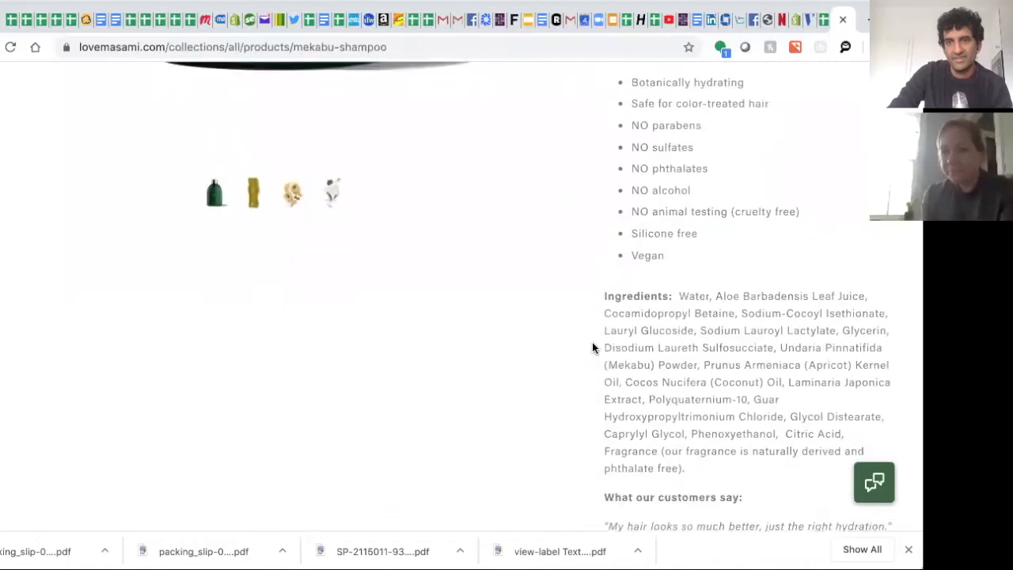
scroll(592, 342, "up", 3)
scroll(592, 346, "up", 5)
scroll(592, 347, "up", 1)
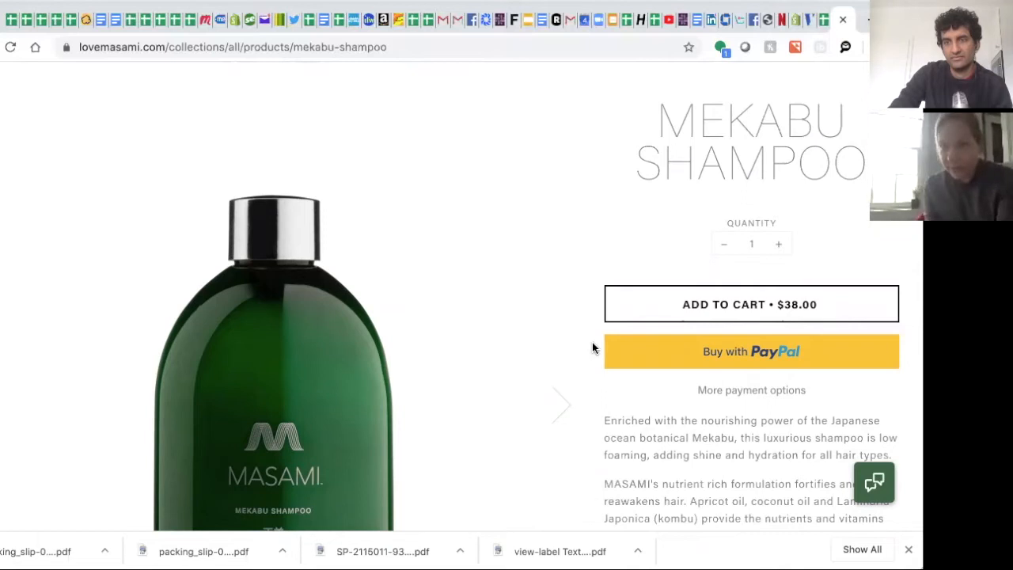
scroll(592, 342, "up", 4)
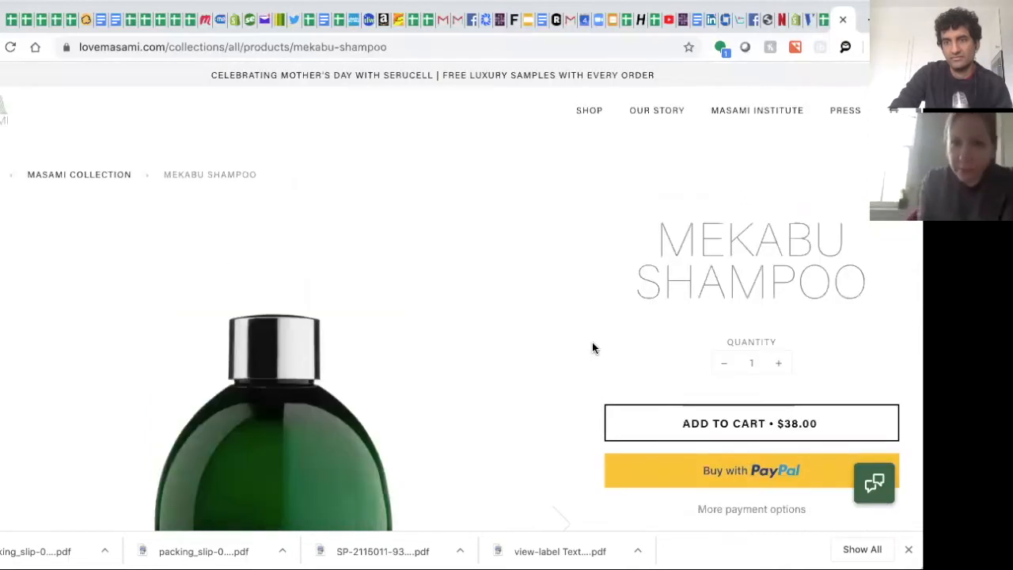
scroll(592, 342, "down", 10)
scroll(592, 342, "down", 5)
scroll(591, 342, "down", 5)
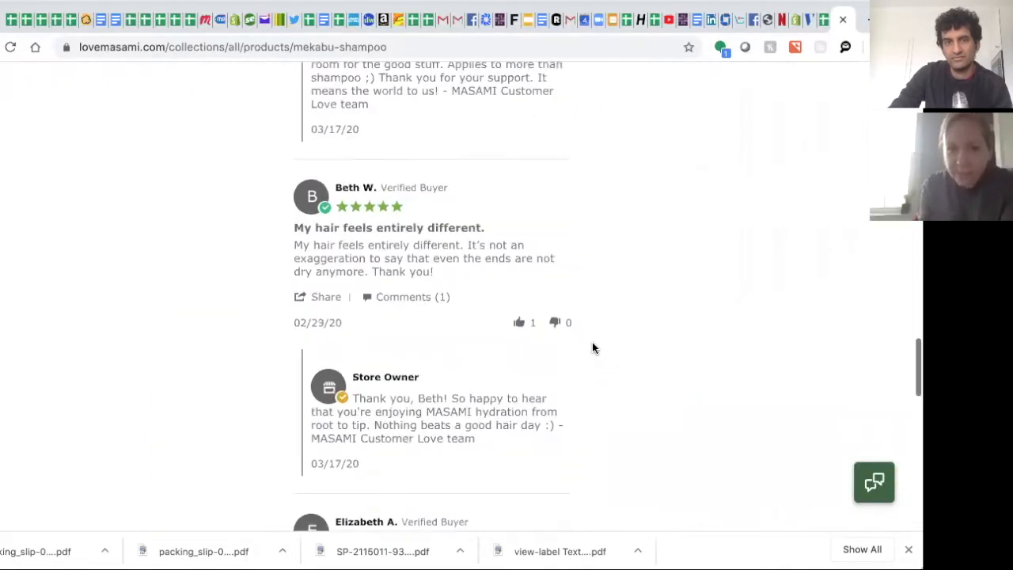
scroll(592, 342, "down", 5)
scroll(592, 342, "down", 5)
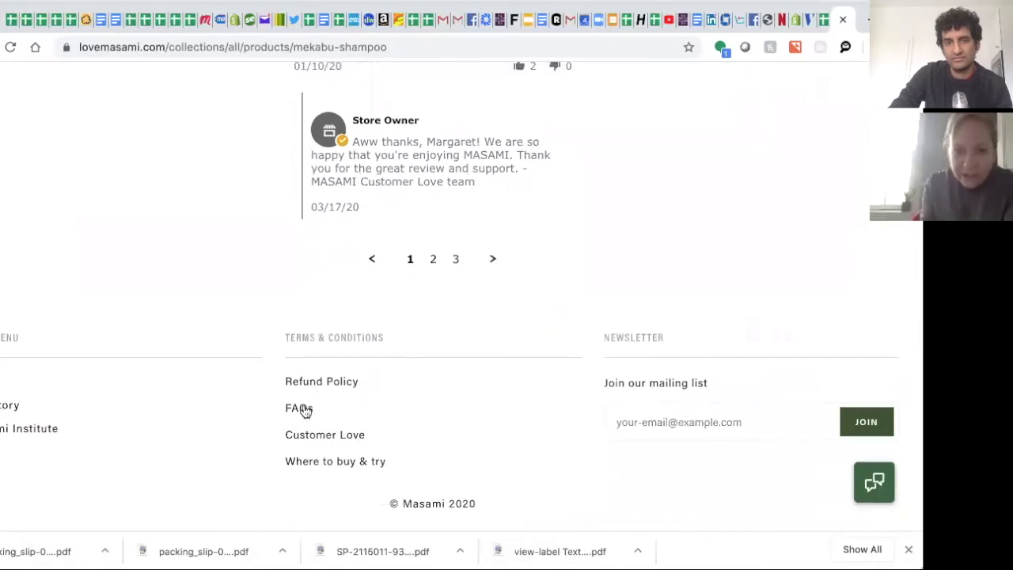
Open the FAQs page from the site footer
left_click(299, 408)
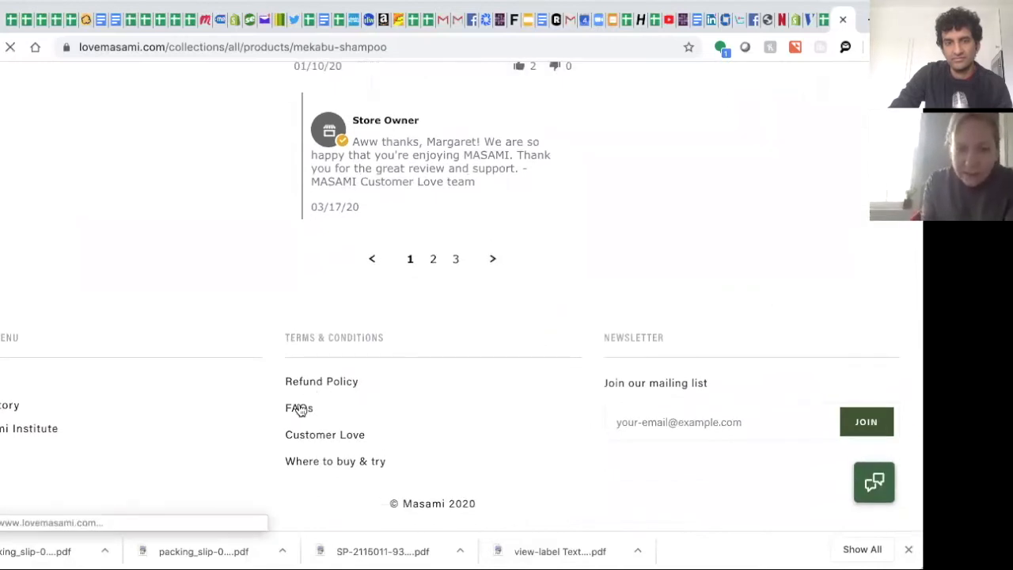
scroll(528, 387, "down", 4)
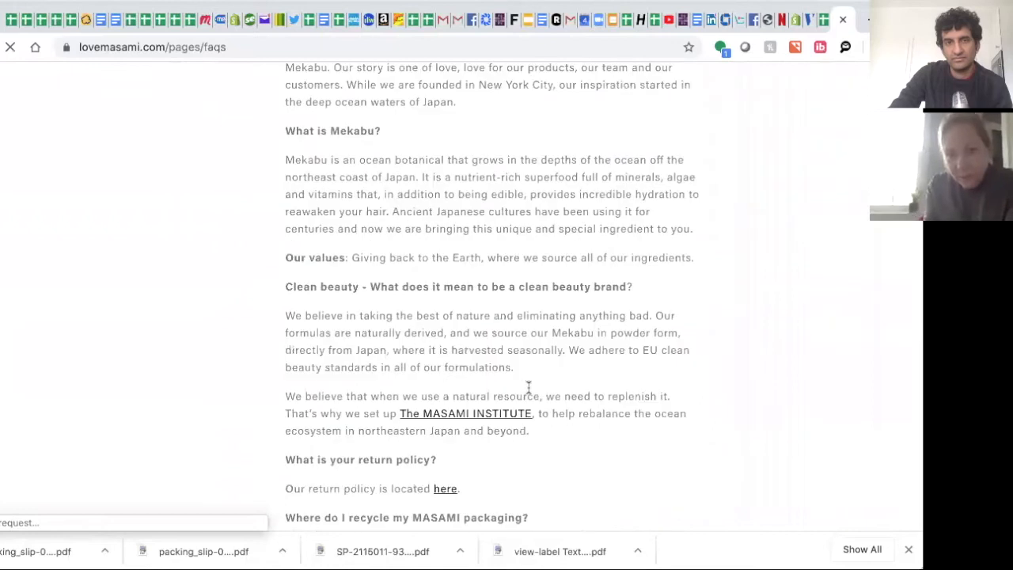
scroll(528, 387, "down", 5)
scroll(528, 387, "down", 1)
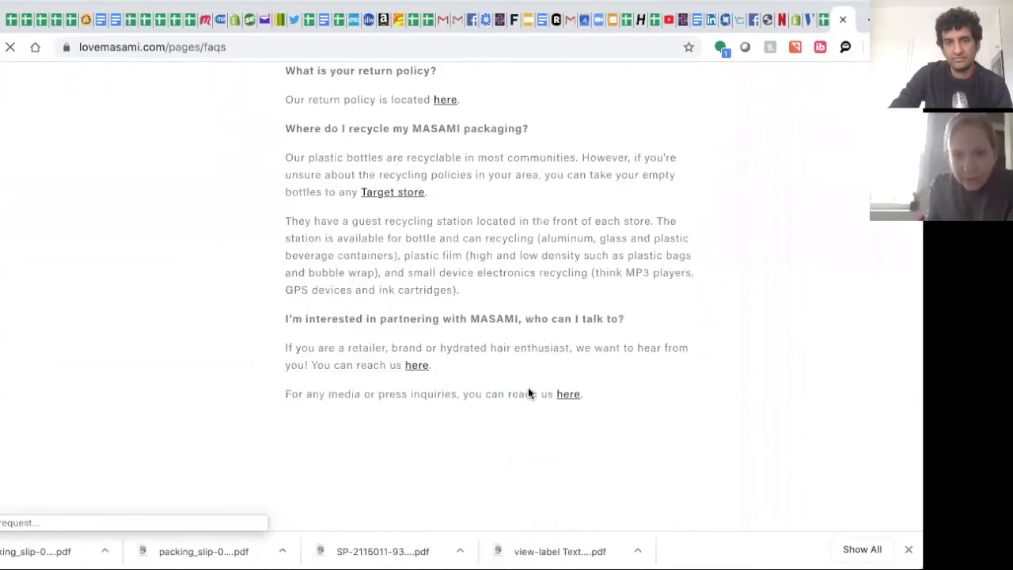
Follow the 'Target store' link in the recycling answer to target.com
left_click(394, 191)
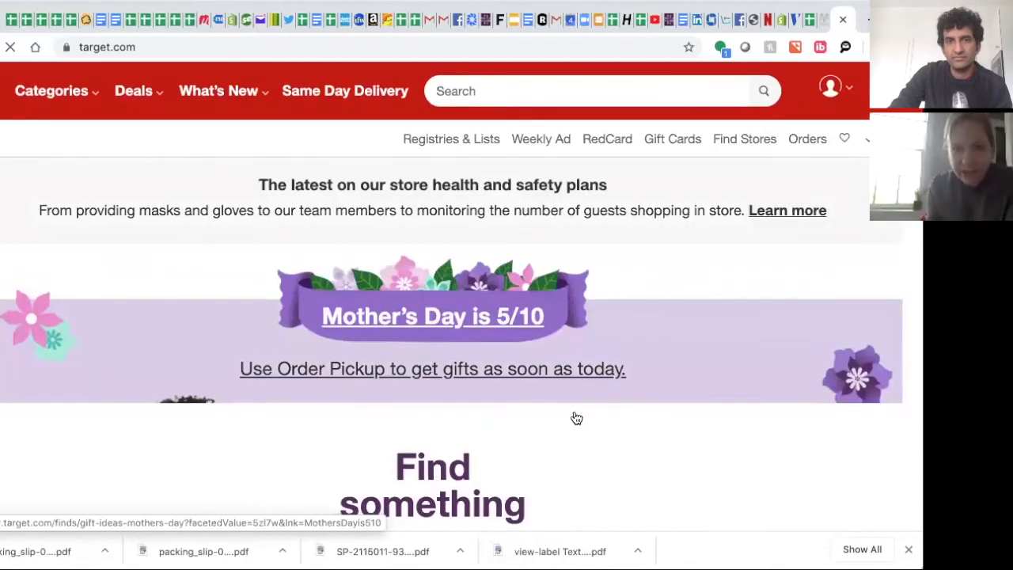
scroll(576, 417, "down", 2)
scroll(556, 350, "up", 2)
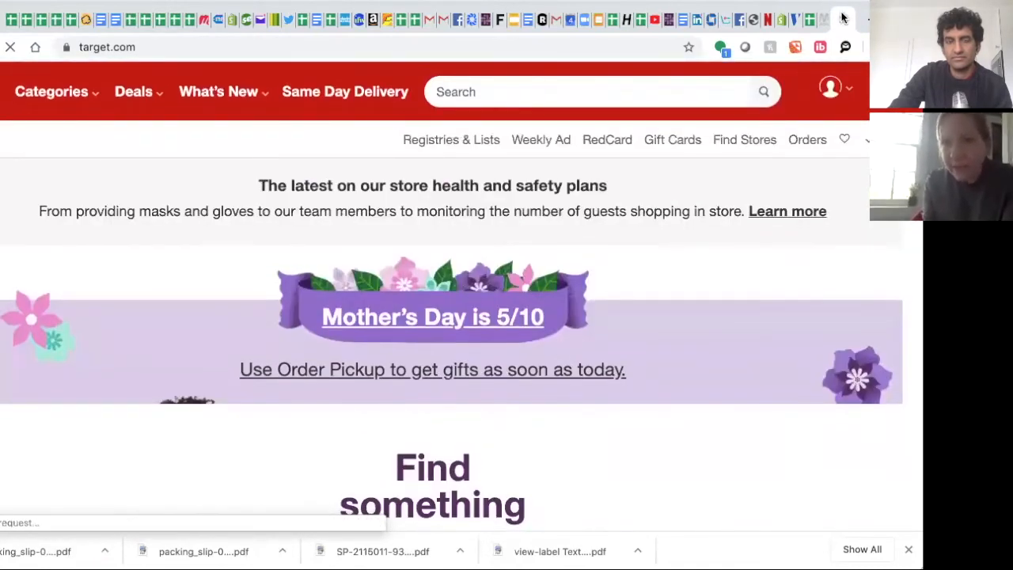
Switch back to the lovemasami.com FAQ browser tab
left_click(795, 20)
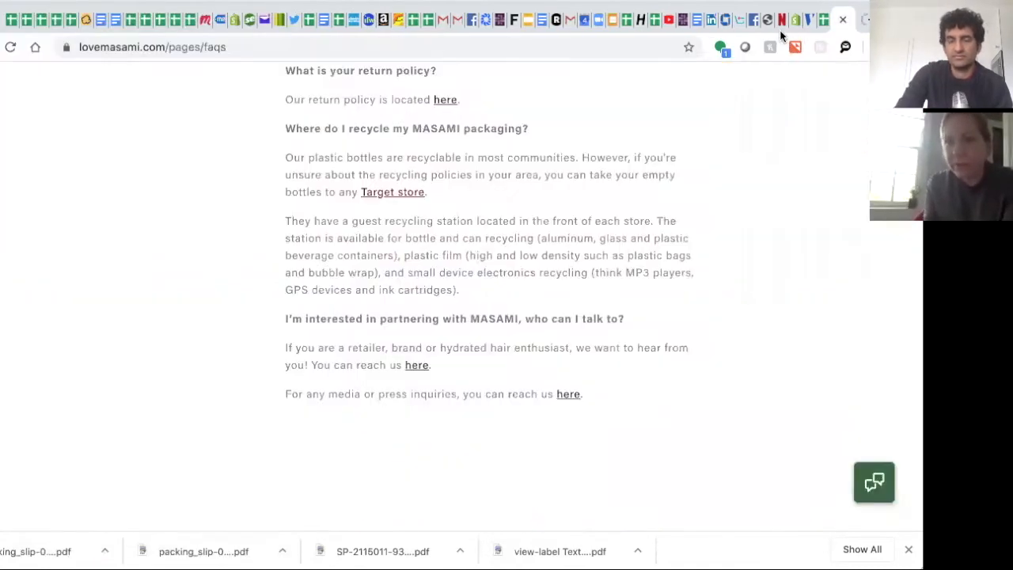
scroll(486, 270, "up", 2)
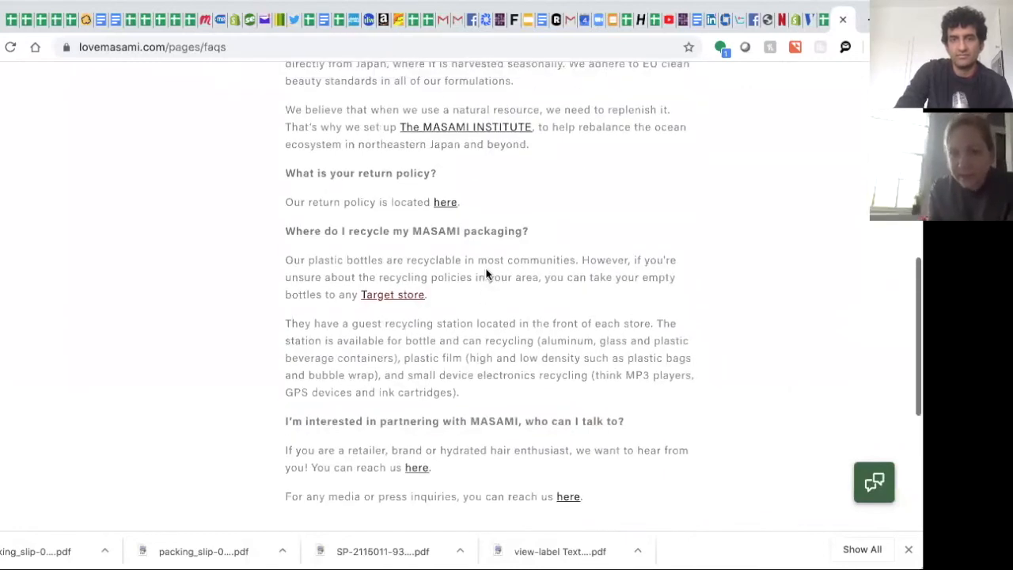
scroll(486, 270, "up", 2)
scroll(486, 273, "down", 2)
scroll(485, 273, "down", 2)
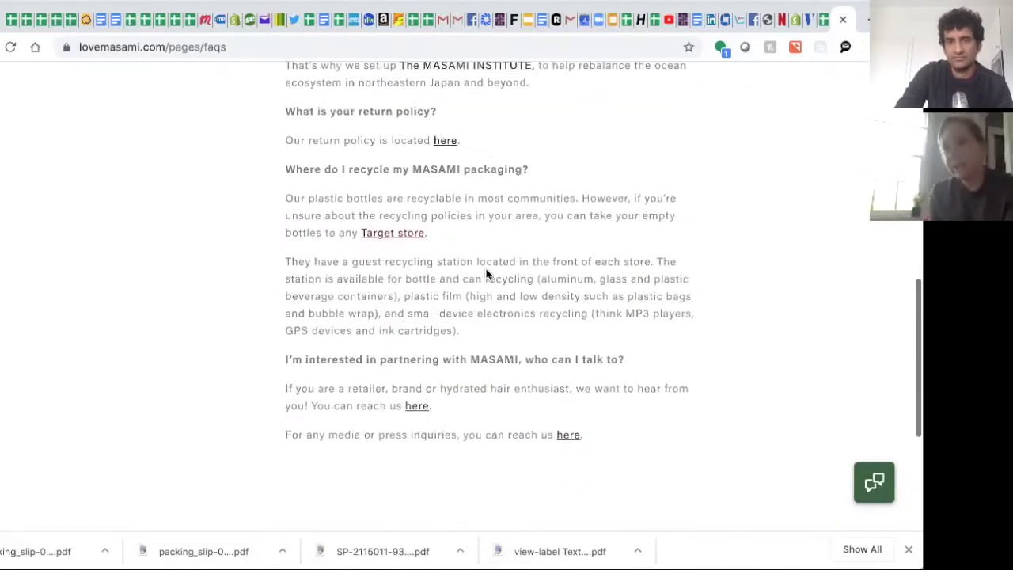
scroll(486, 273, "down", 1)
scroll(486, 273, "down", 1)
scroll(486, 270, "down", 1)
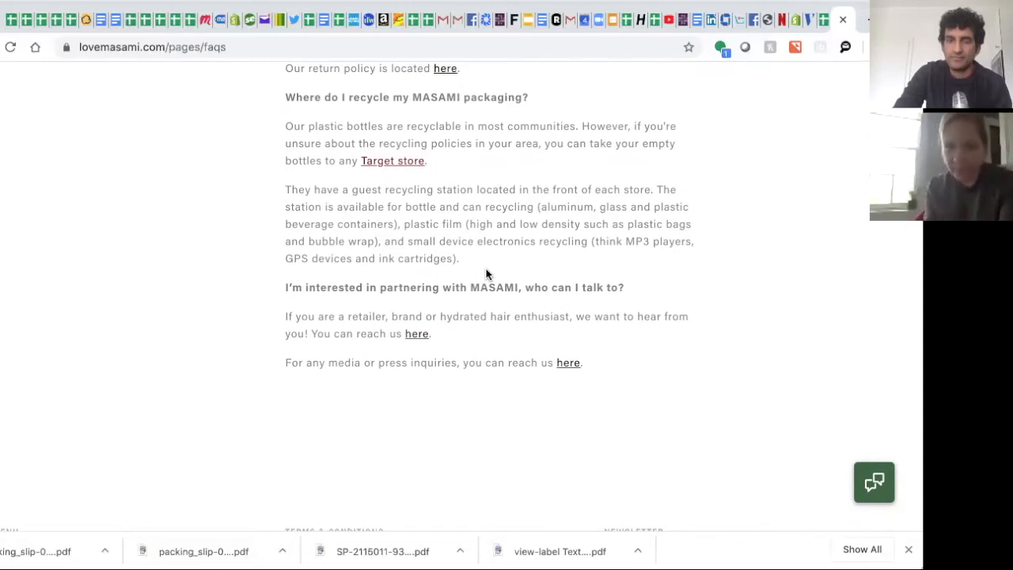
scroll(487, 273, "up", 3)
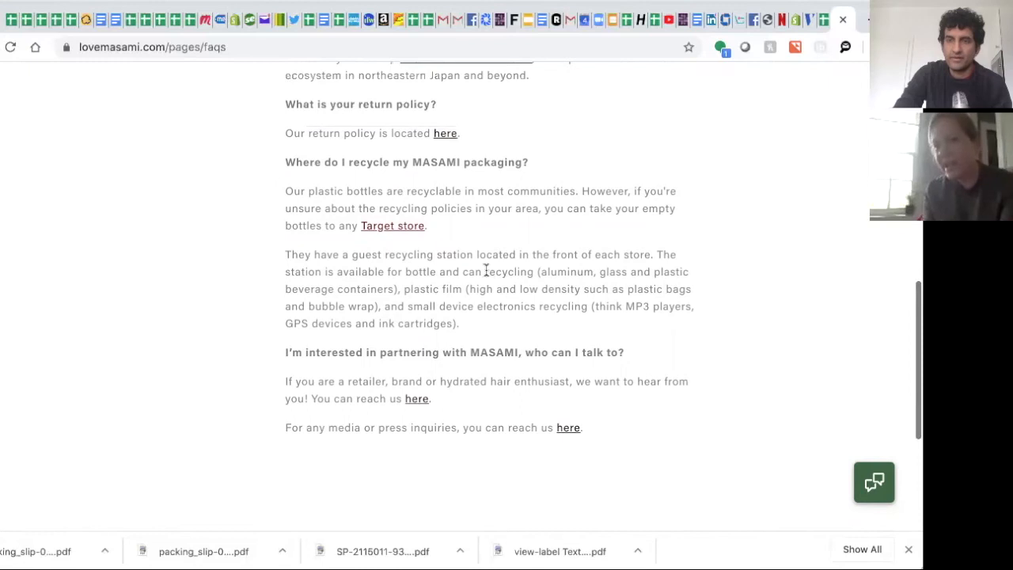
scroll(487, 273, "up", 8)
scroll(487, 274, "up", 2)
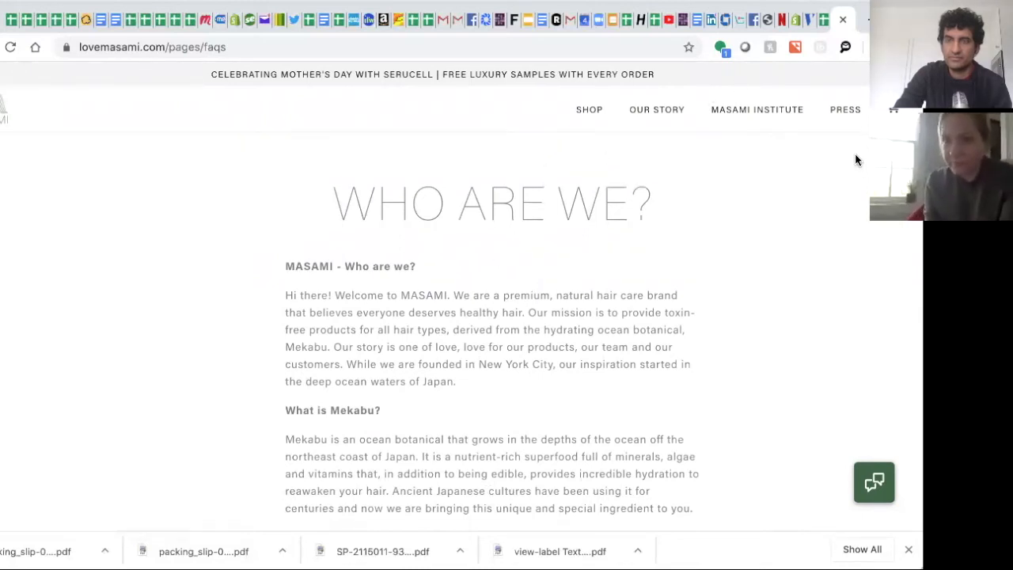
Go to the Press page with the 'As seen in' publication list
left_click(840, 111)
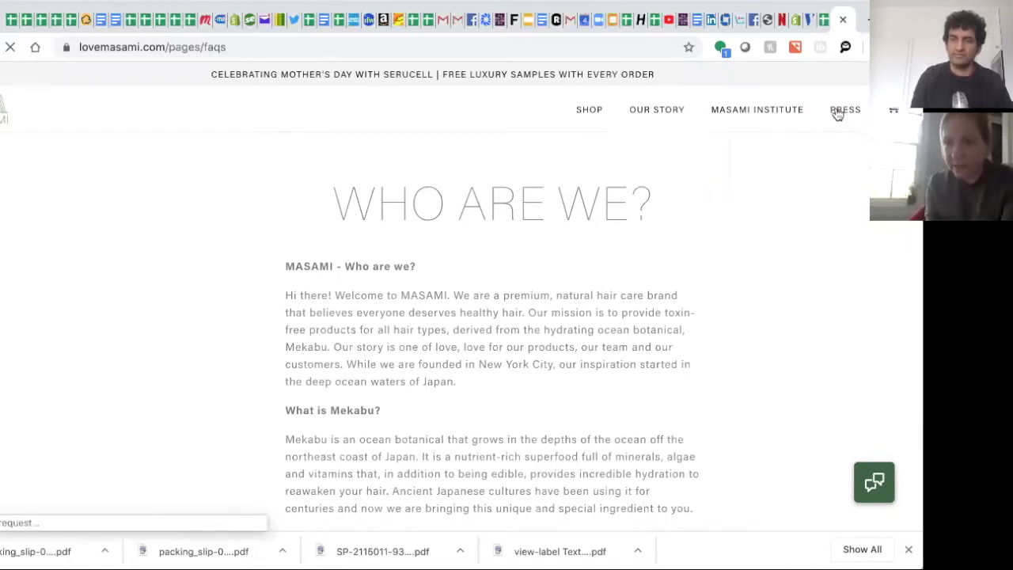
scroll(420, 409, "down", 5)
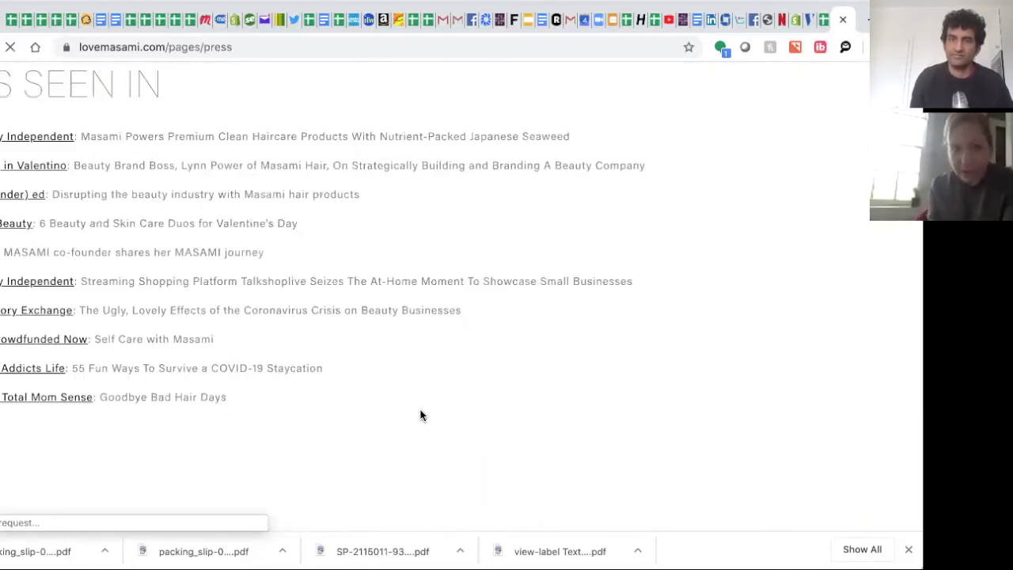
scroll(420, 410, "up", 3)
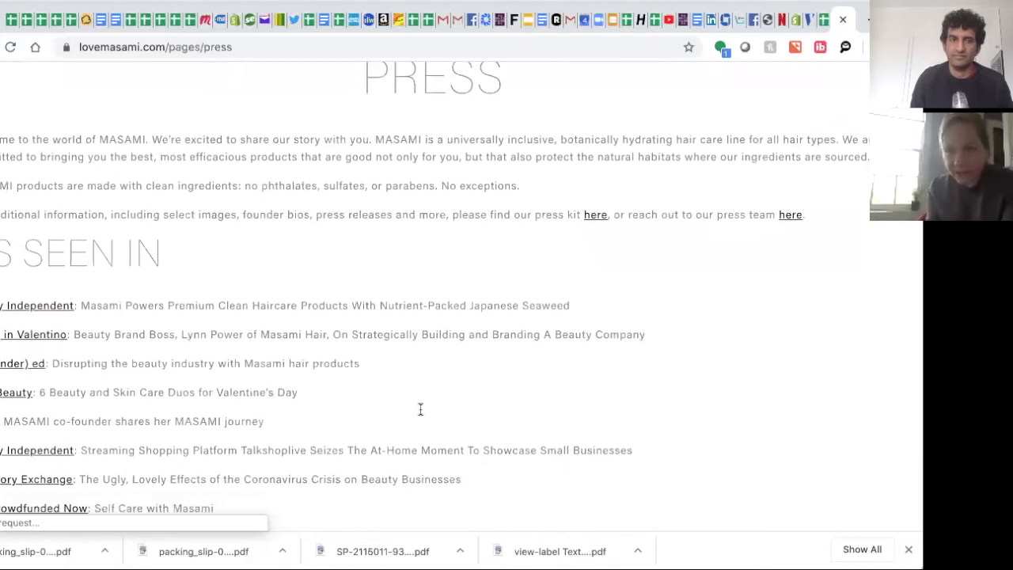
scroll(420, 410, "down", 3)
scroll(420, 410, "down", 2)
scroll(420, 415, "down", 1)
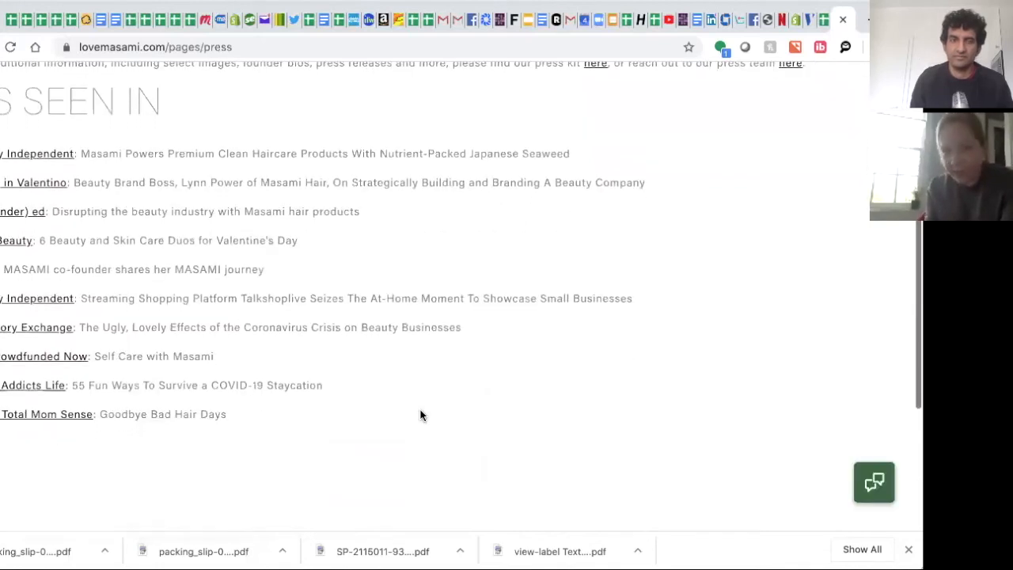
scroll(420, 415, "down", 1)
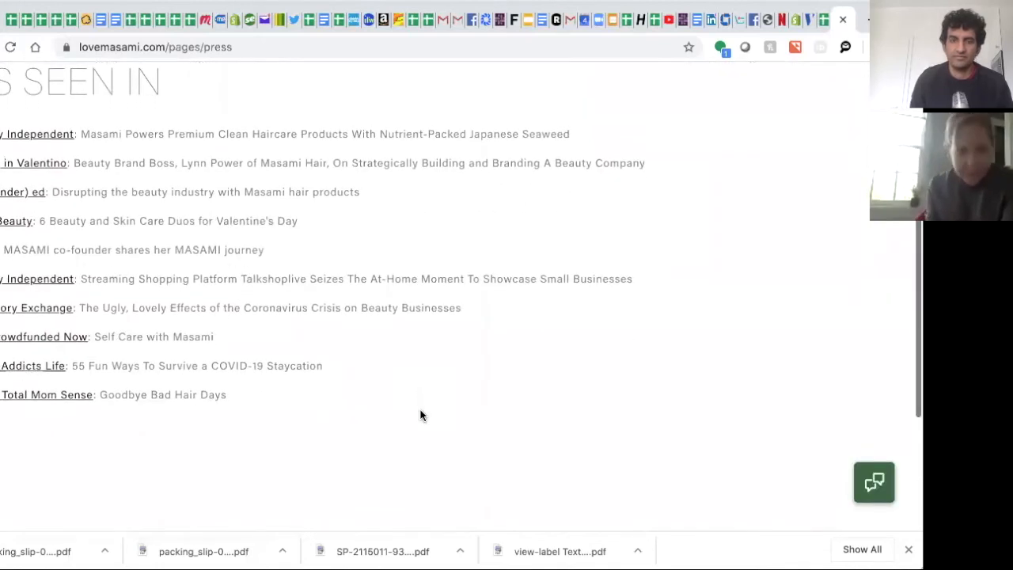
scroll(420, 414, "down", 1)
scroll(420, 415, "down", 1)
scroll(421, 415, "down", 1)
scroll(420, 415, "down", 1)
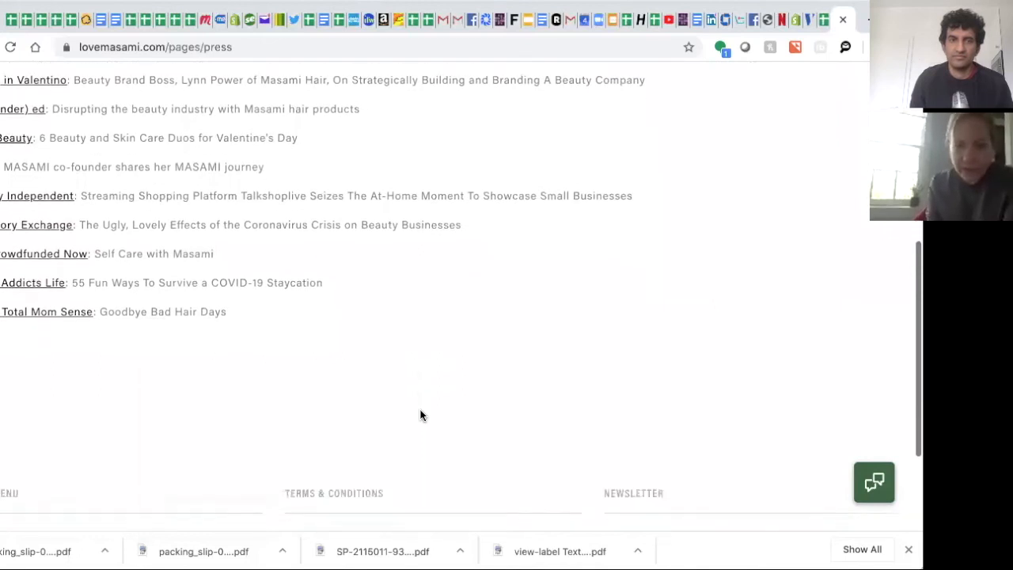
scroll(420, 414, "down", 1)
scroll(420, 415, "down", 1)
scroll(420, 415, "down", 1)
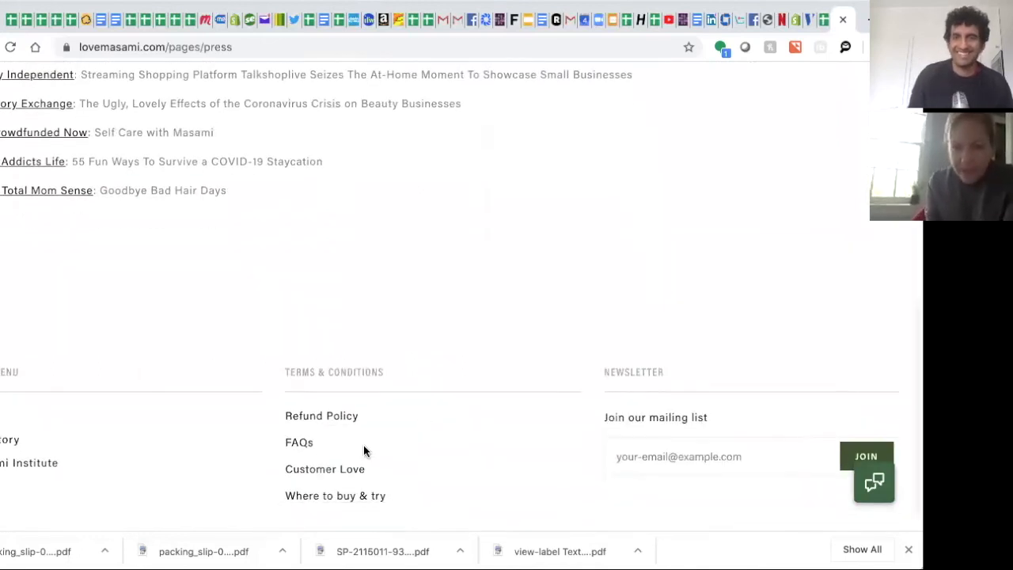
Go to the Where to Buy & Try store listings from the footer
left_click(325, 496)
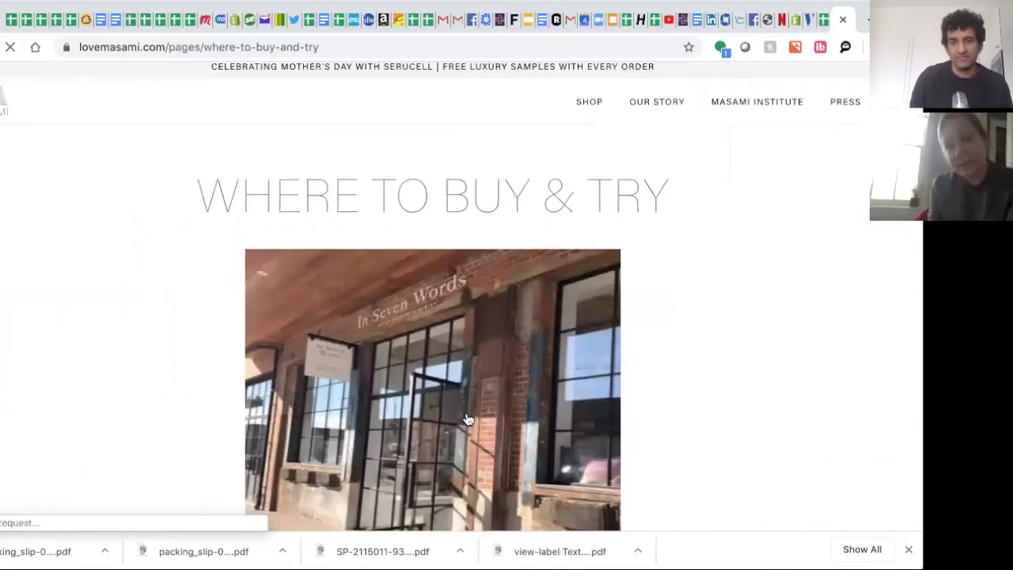
scroll(466, 418, "down", 5)
scroll(466, 412, "down", 3)
scroll(465, 413, "down", 4)
scroll(466, 412, "down", 2)
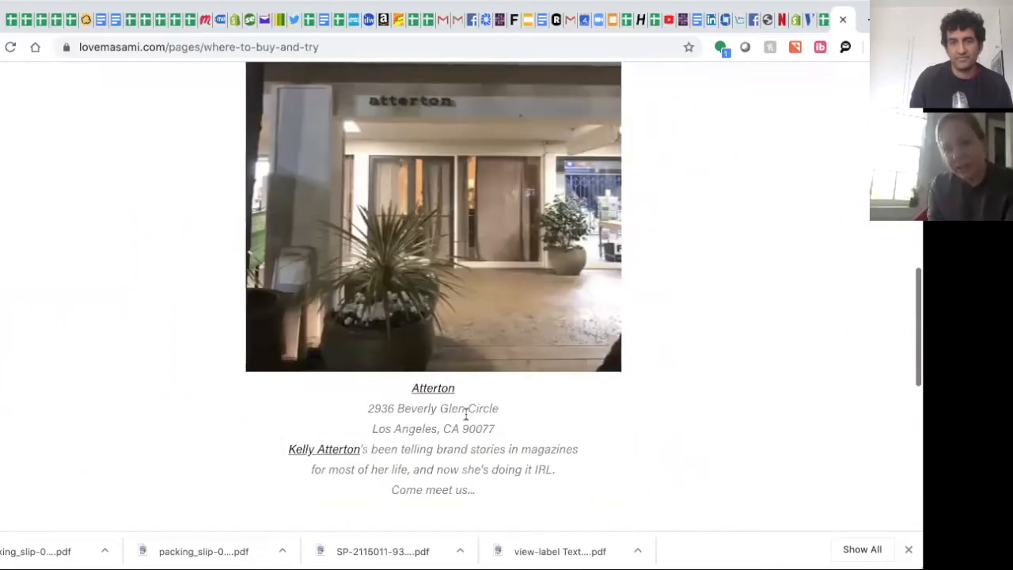
scroll(465, 413, "down", 3)
scroll(459, 412, "down", 3)
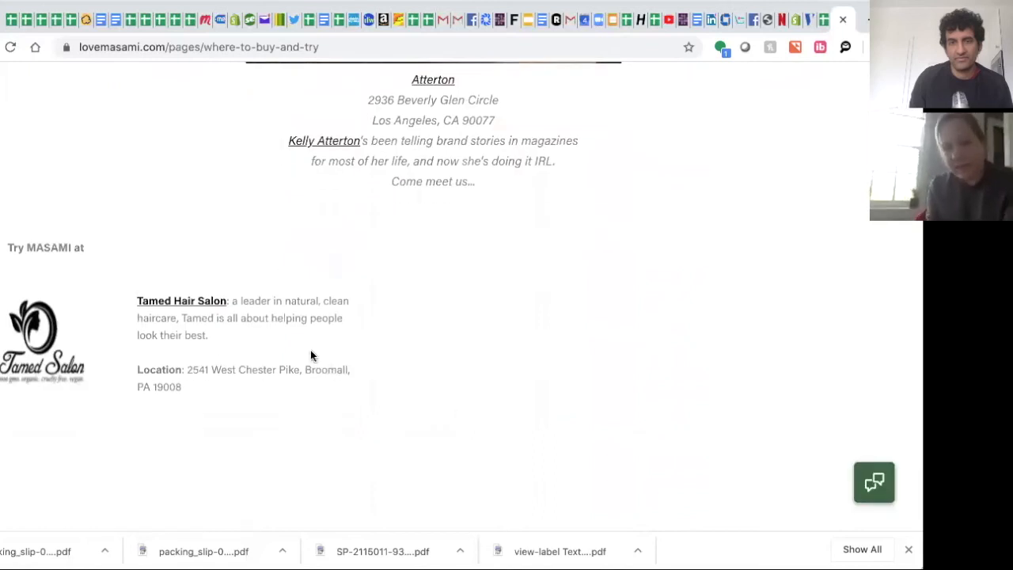
scroll(385, 365, "up", 1)
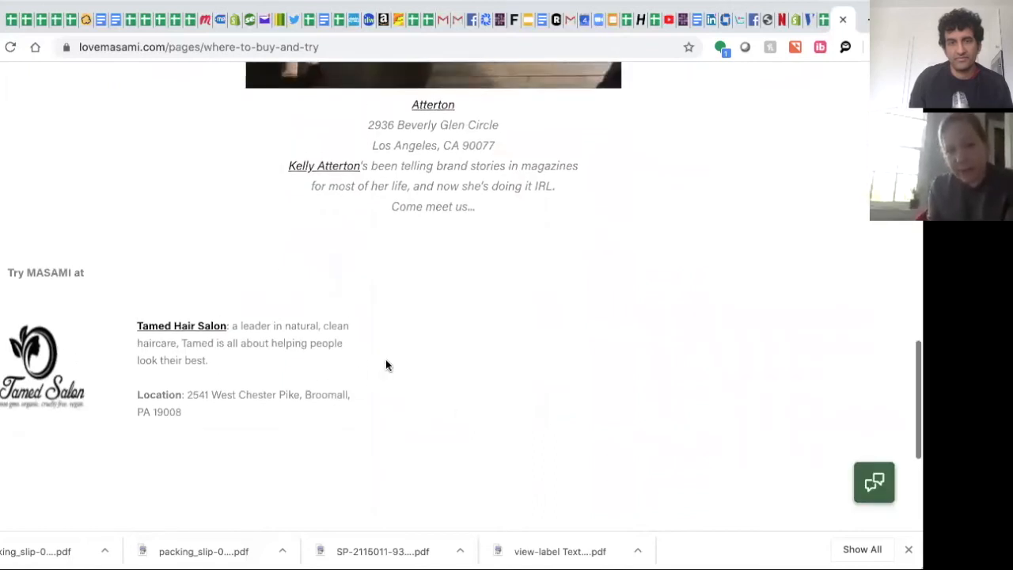
scroll(386, 365, "up", 1)
scroll(386, 364, "up", 2)
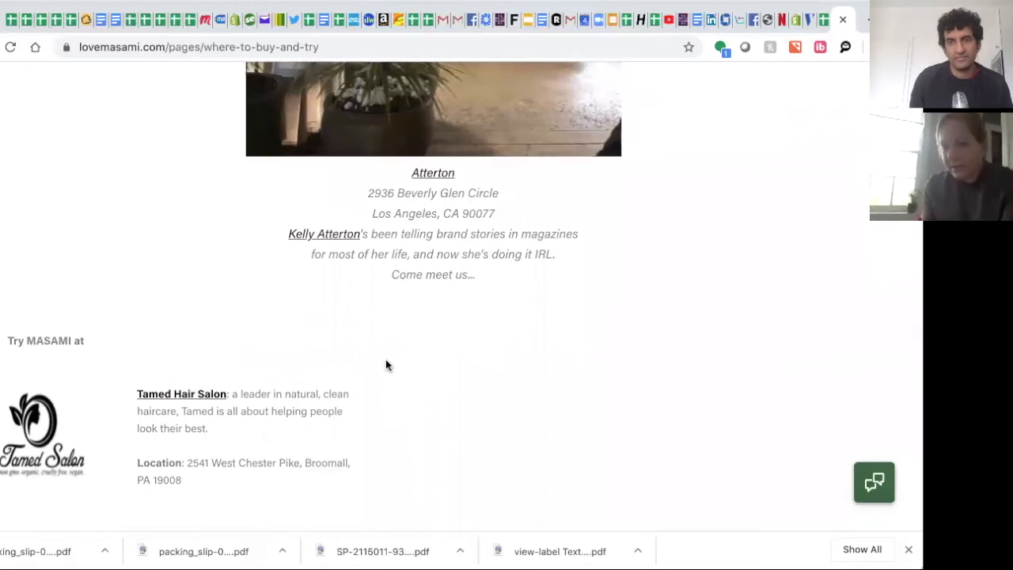
scroll(385, 364, "up", 1)
scroll(385, 365, "up", 2)
scroll(385, 364, "up", 1)
scroll(386, 365, "up", 3)
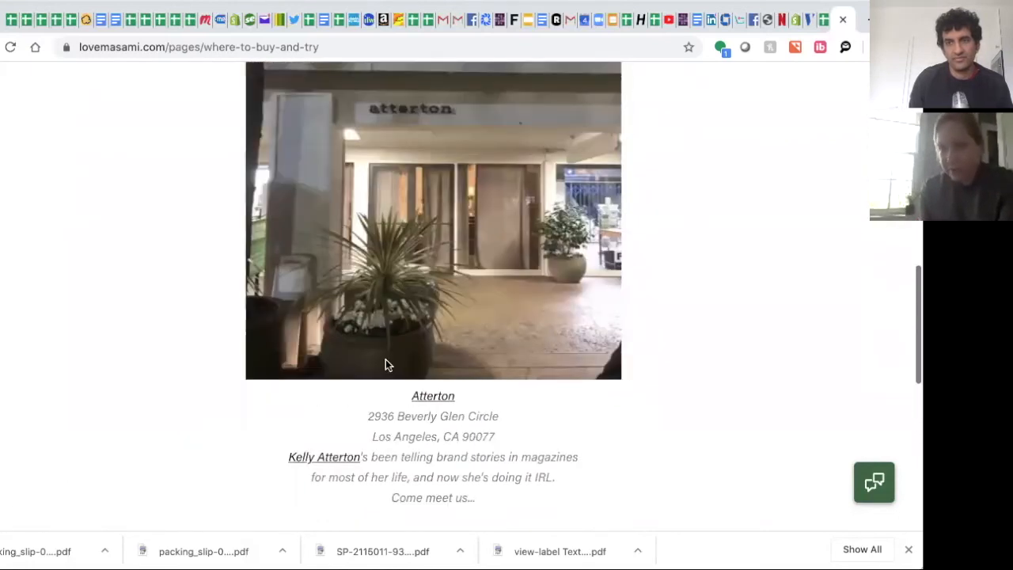
scroll(385, 365, "up", 2)
scroll(386, 364, "up", 3)
scroll(388, 366, "up", 5)
scroll(388, 366, "up", 5)
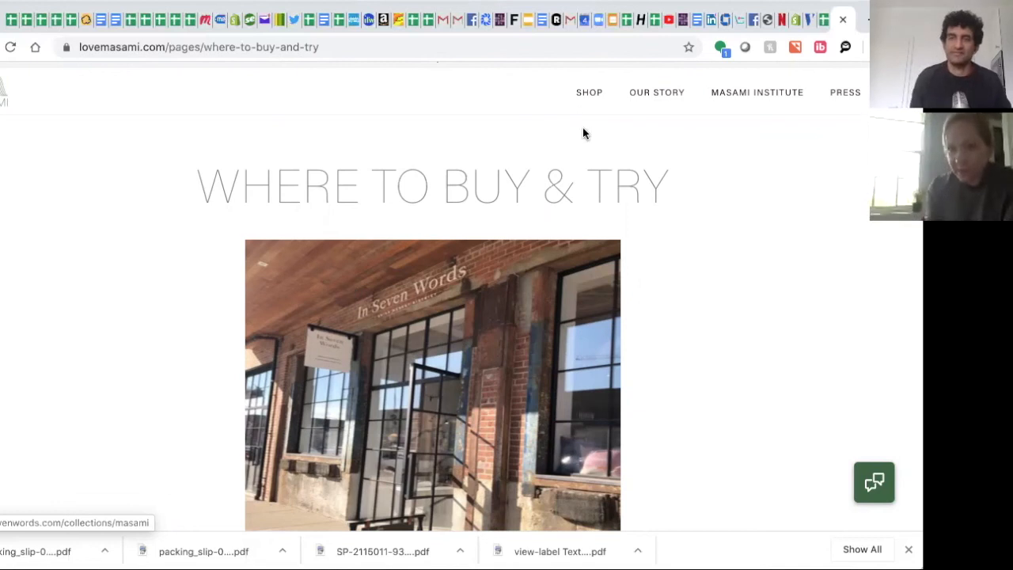
Go to the all-products collection showing the $3.00 10 oz. bottle pump
left_click(589, 93)
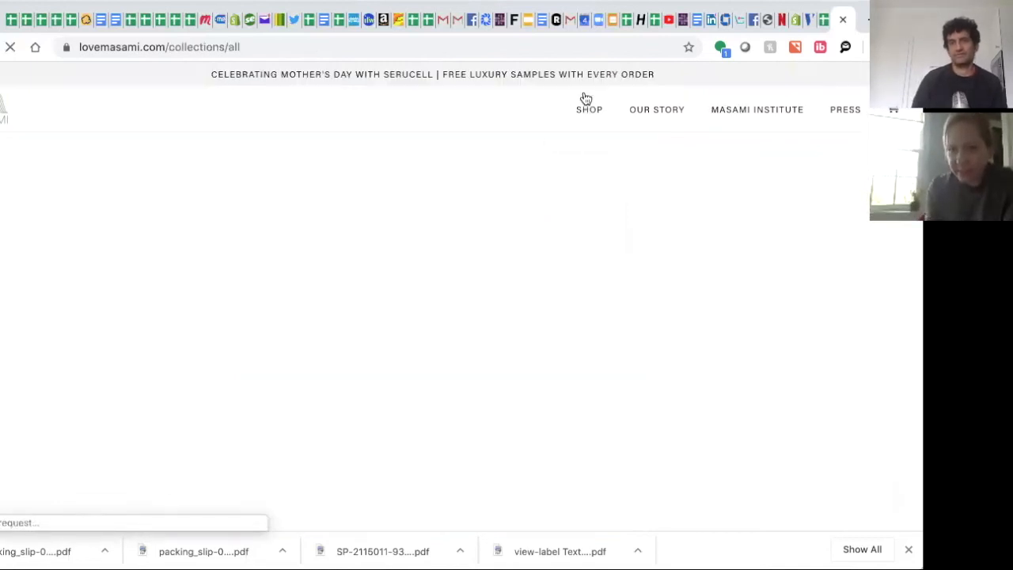
scroll(568, 356, "down", 2)
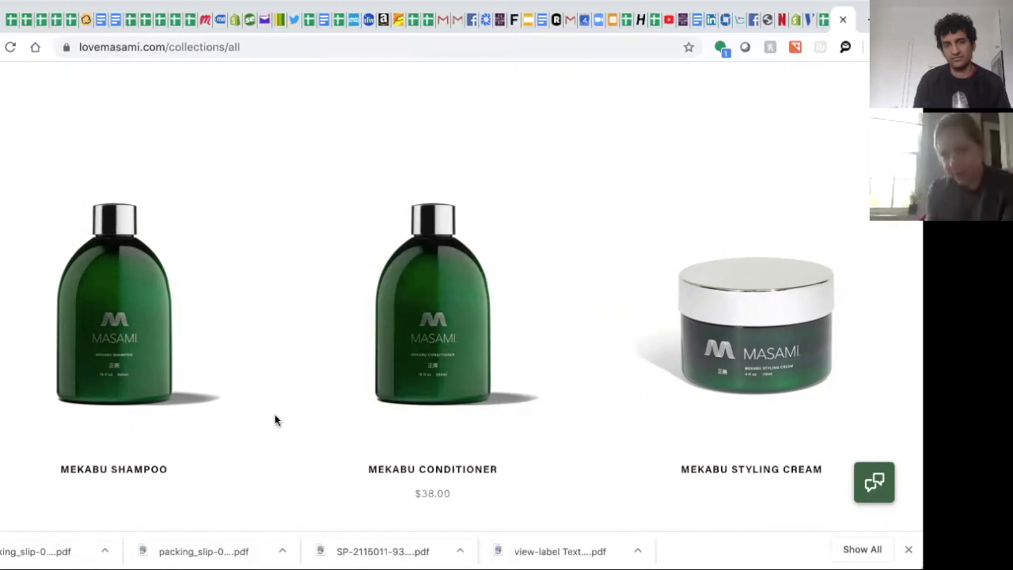
scroll(279, 420, "down", 5)
scroll(279, 419, "down", 5)
scroll(359, 392, "down", 1)
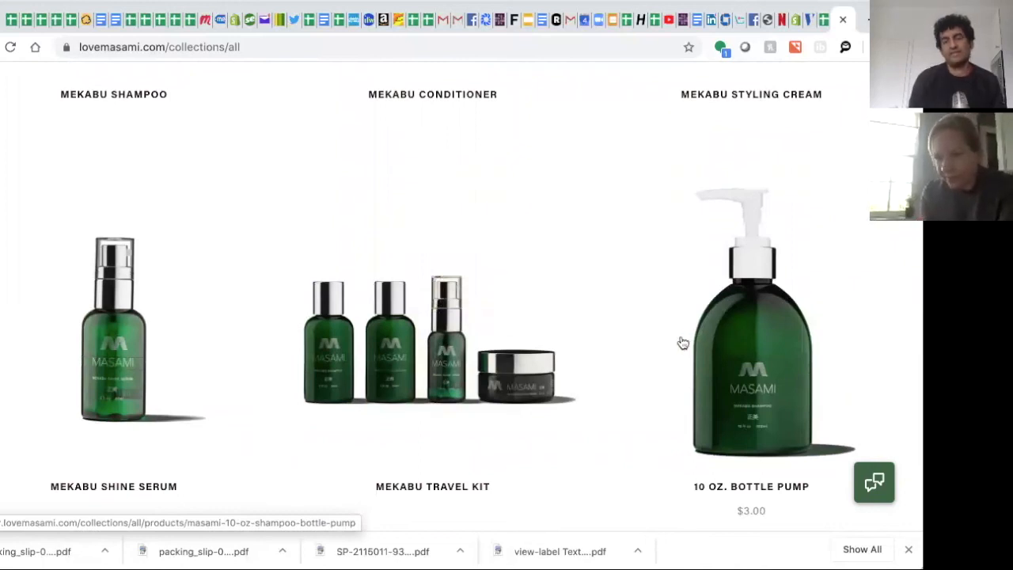
scroll(659, 352, "down", 1)
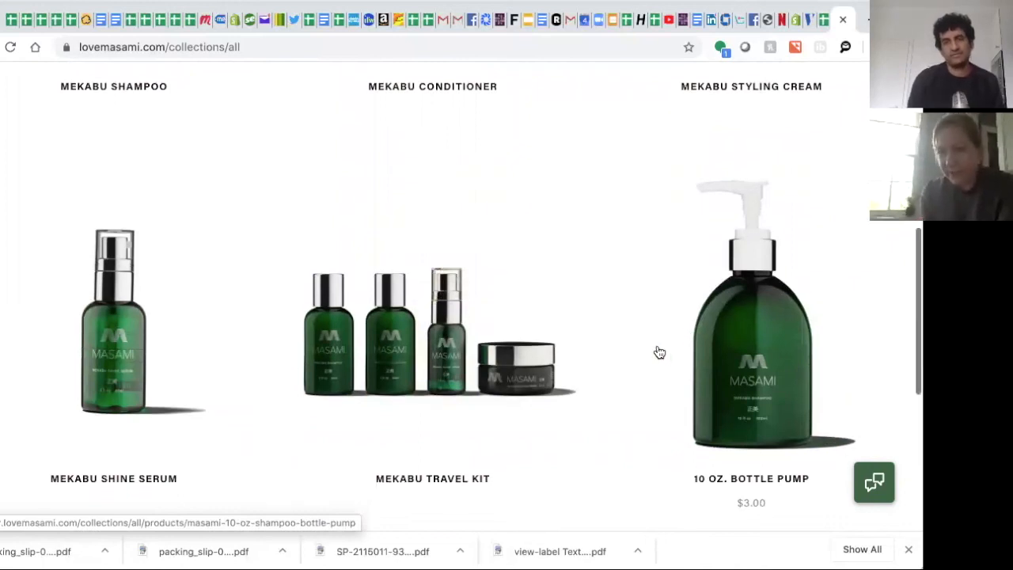
scroll(659, 352, "up", 1)
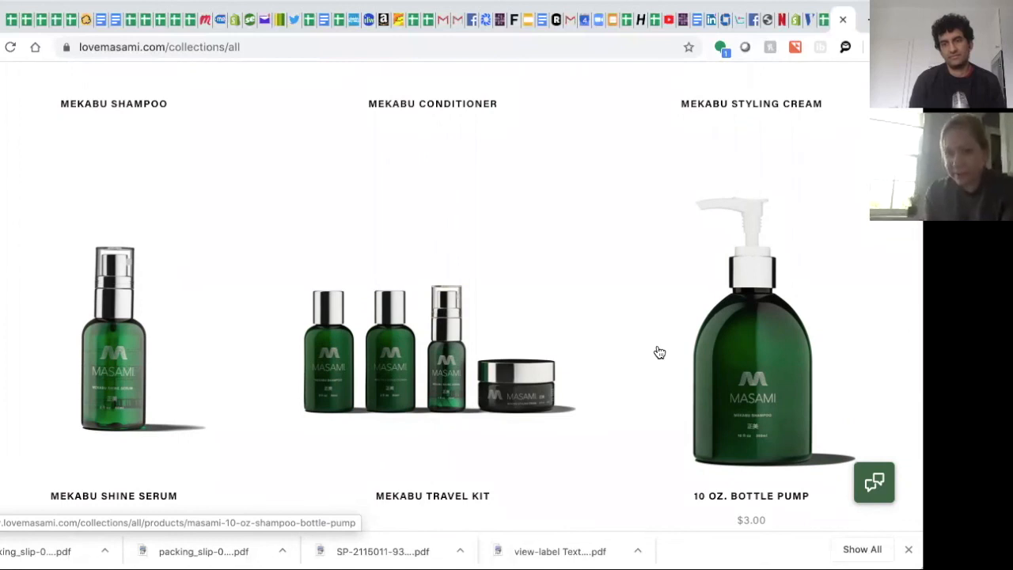
scroll(659, 352, "up", 1)
scroll(659, 352, "down", 1)
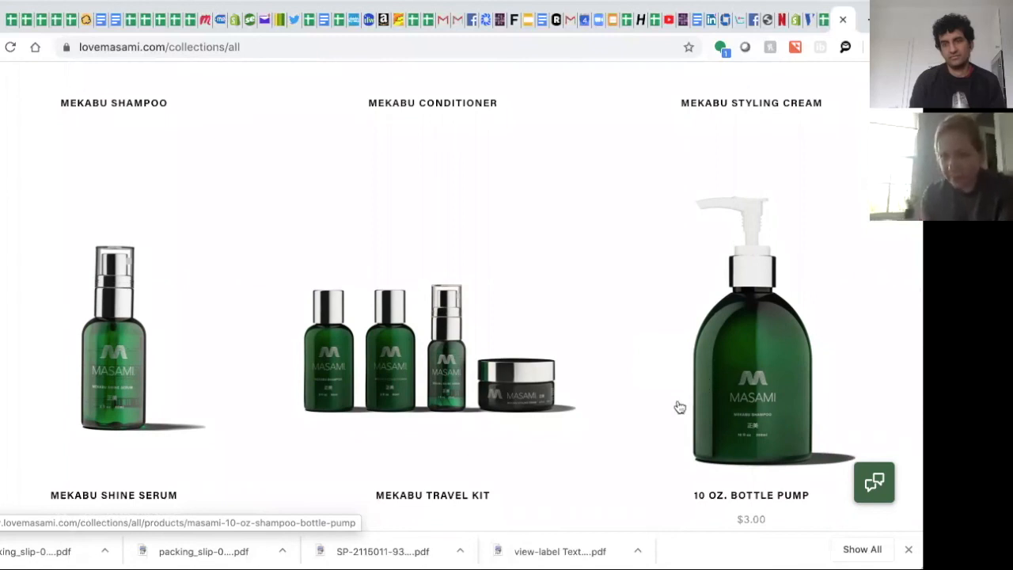
scroll(672, 394, "down", 4)
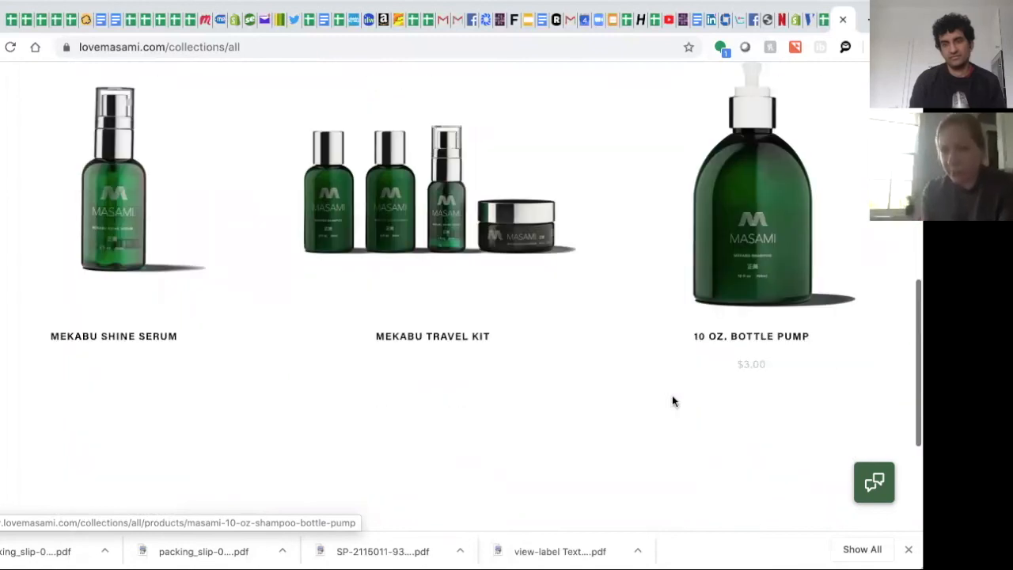
scroll(672, 394, "up", 4)
scroll(672, 401, "up", 1)
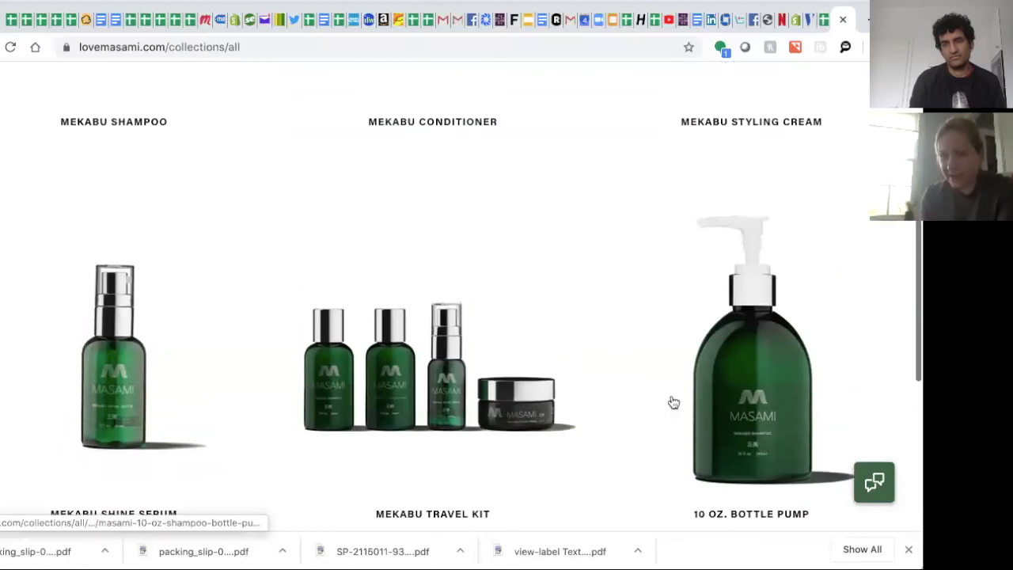